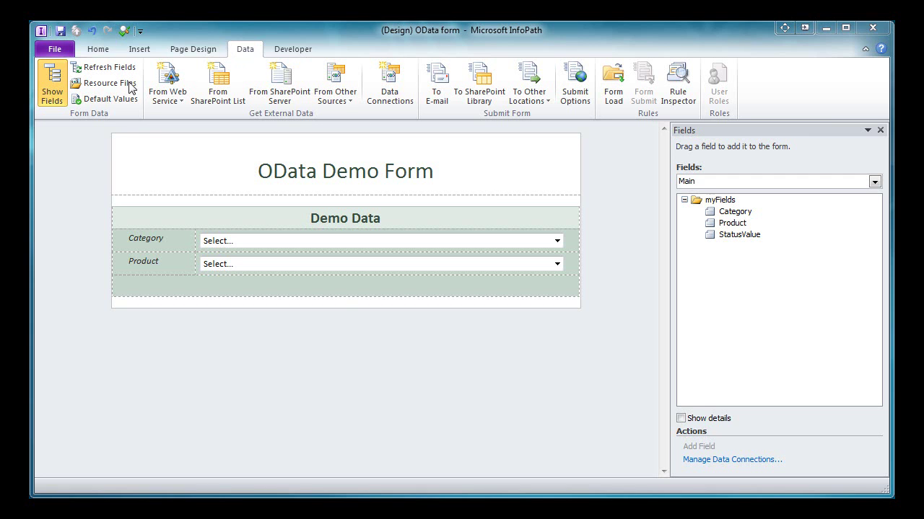
Add a REST web service connection to the Northwind Categories feed named Categories.
{"action": "left_click", "coordinate": [180, 106]}
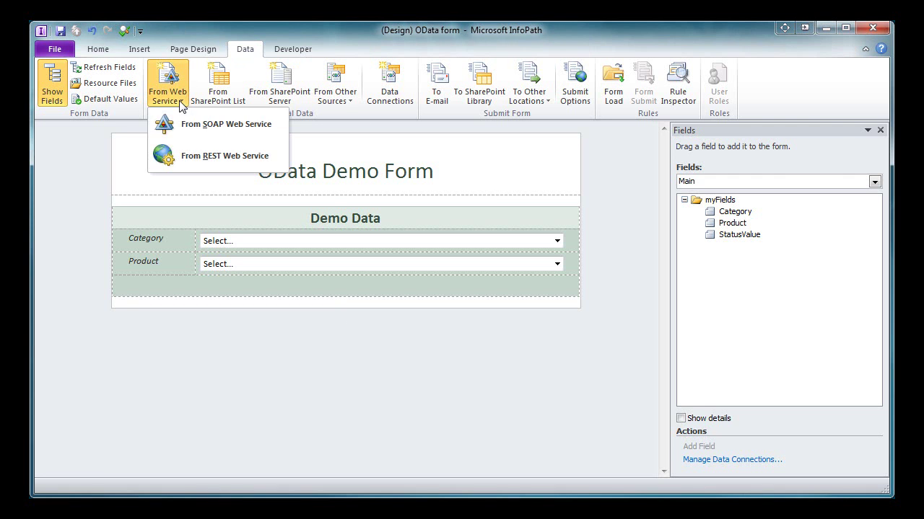
{"action": "left_click", "coordinate": [183, 157]}
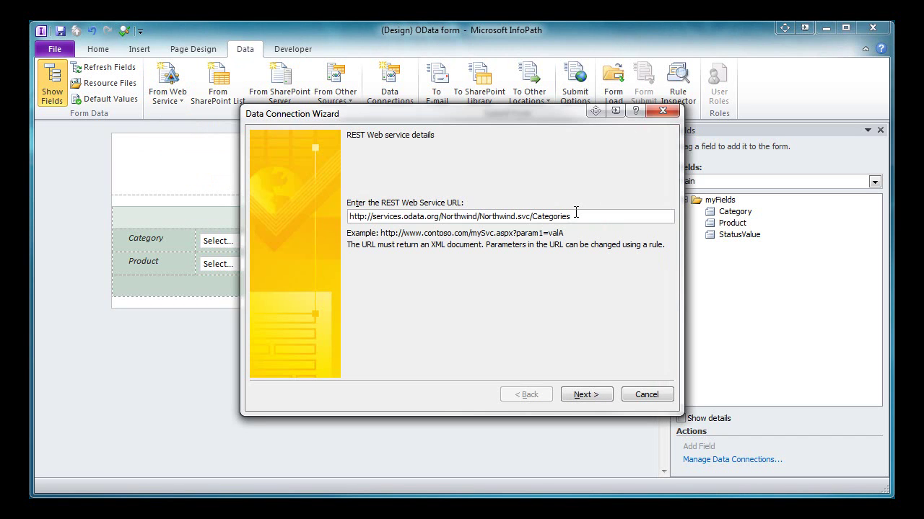
{"action": "left_click", "coordinate": [588, 397]}
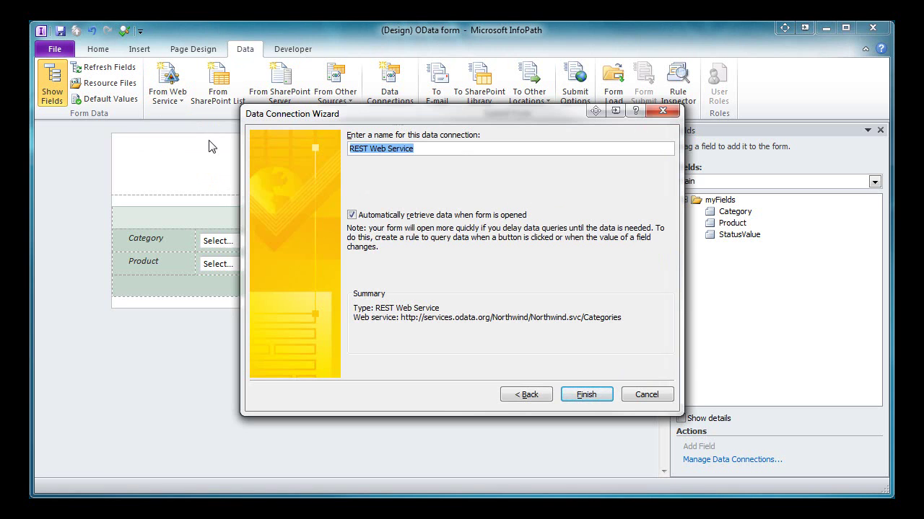
{"action": "type", "text": "Categories"}
{"action": "left_click", "coordinate": [578, 391]}
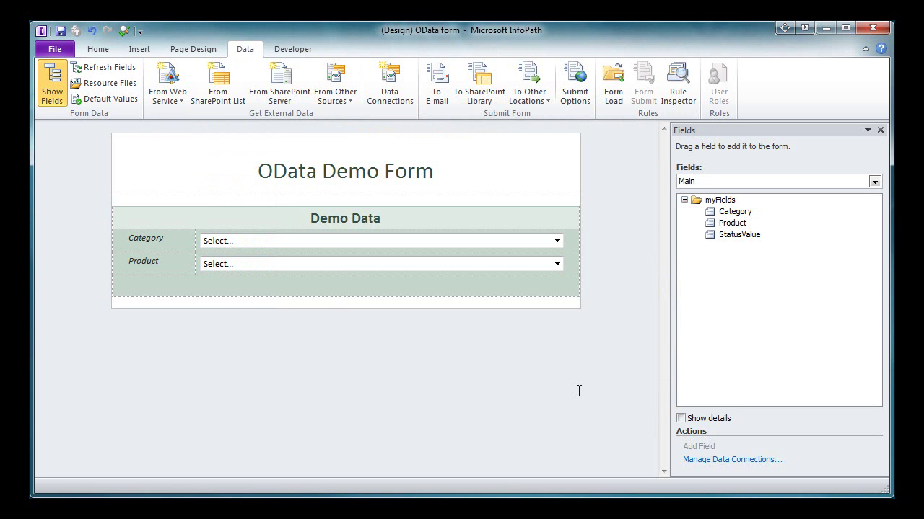
Expand the Categories source's entry, content and m:properties nodes to show the category fields.
{"action": "left_click", "coordinate": [857, 181]}
{"action": "left_click", "coordinate": [750, 205]}
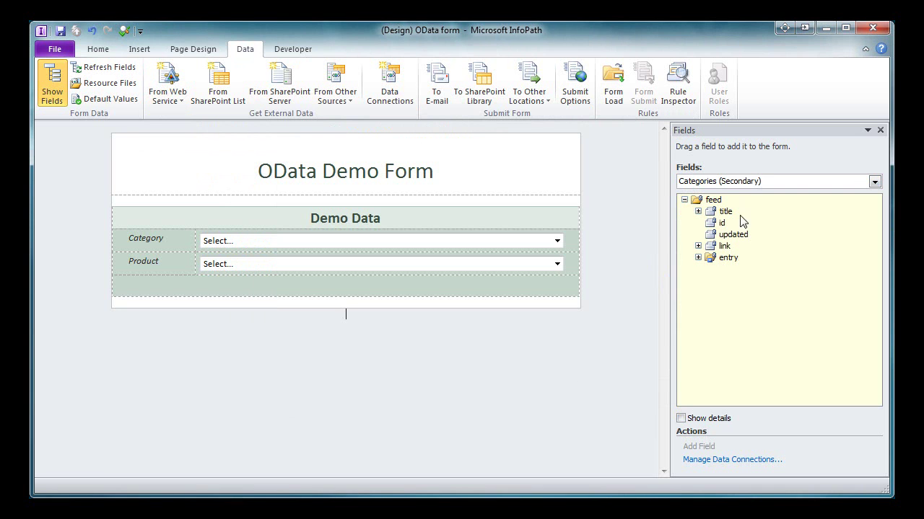
{"action": "left_click", "coordinate": [697, 257]}
{"action": "left_click", "coordinate": [712, 338]}
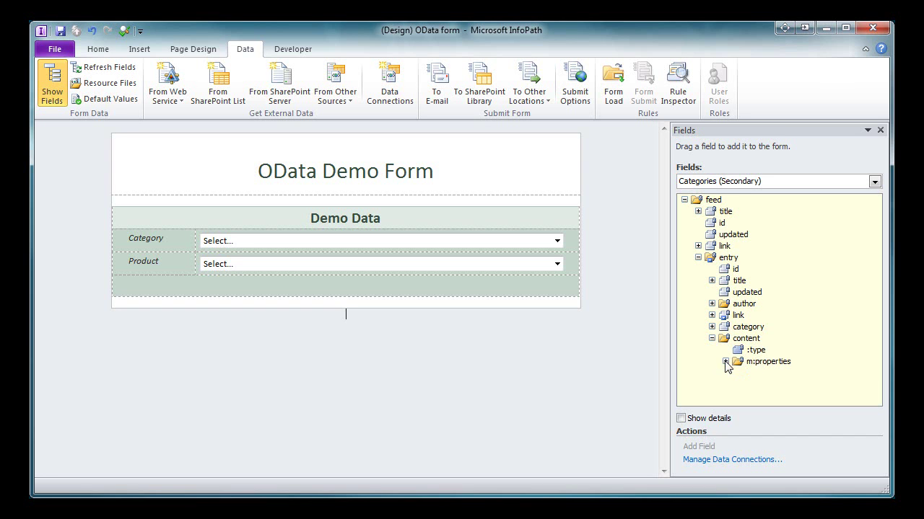
{"action": "left_click", "coordinate": [725, 361]}
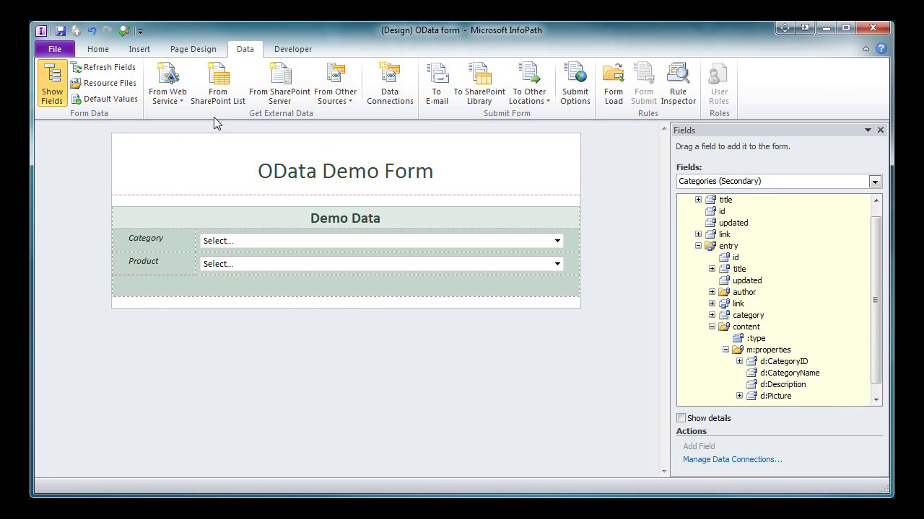
Add a REST connection named CategoriesSelect using the Categories URL with $select=CategoryID,CategoryName.
{"action": "left_click", "coordinate": [183, 103]}
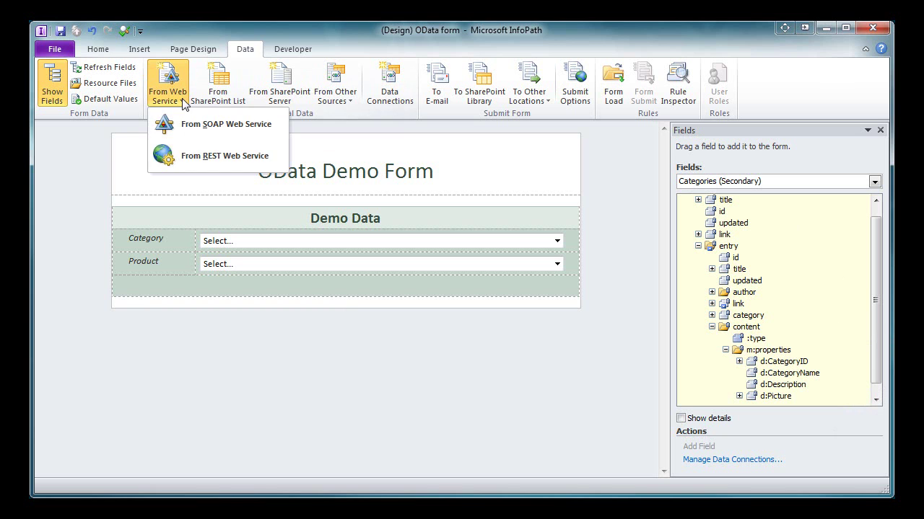
{"action": "left_click", "coordinate": [196, 156]}
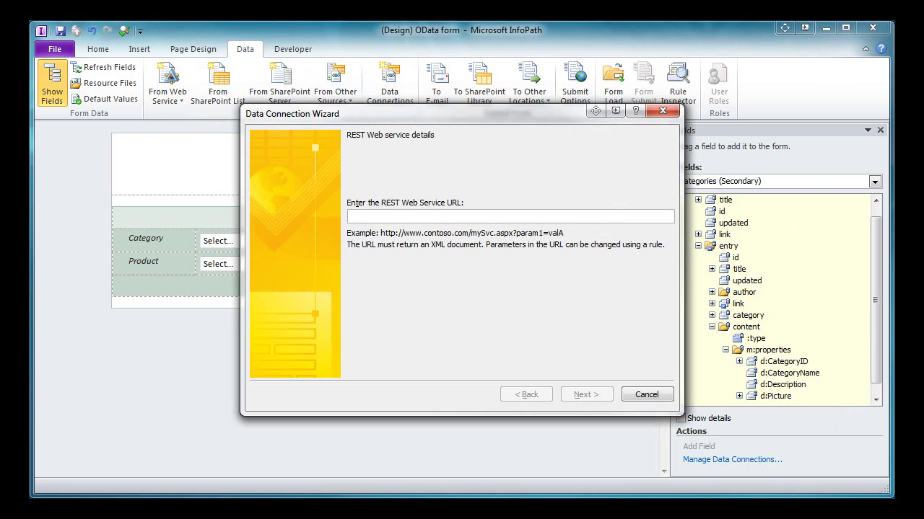
{"action": "type", "text": "http://services.odata.org/Northwind/Northwind.svc/Categories?$select=CategoryID,CategoryName"}
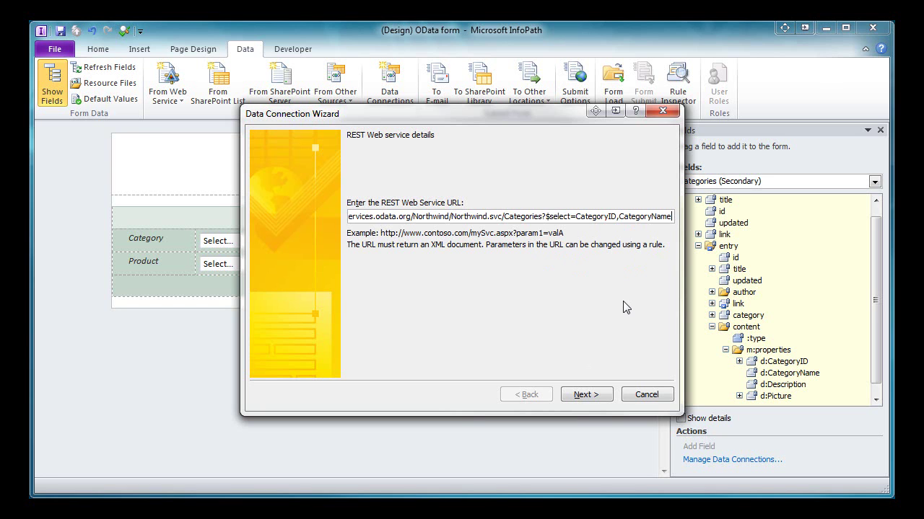
{"action": "left_click", "coordinate": [585, 394]}
{"action": "type", "text": "Categor"}
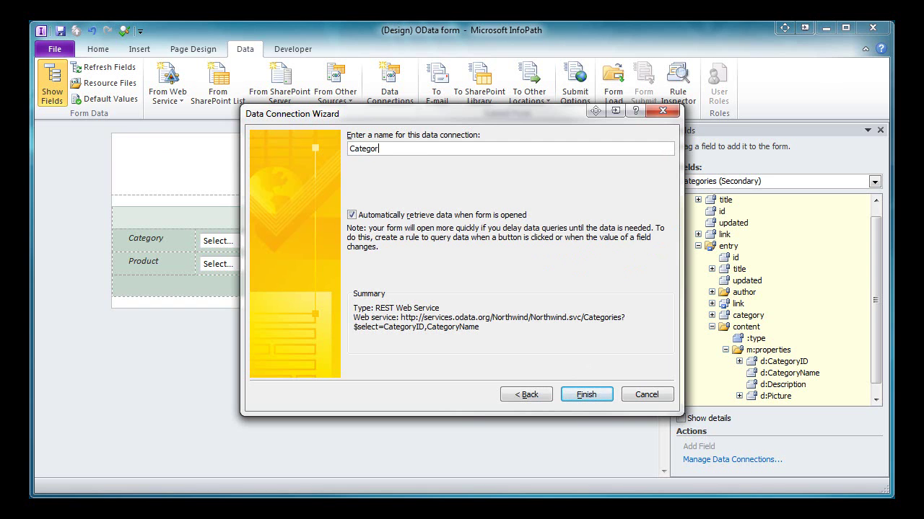
{"action": "type", "text": "iesSelect"}
{"action": "key", "text": "Return"}
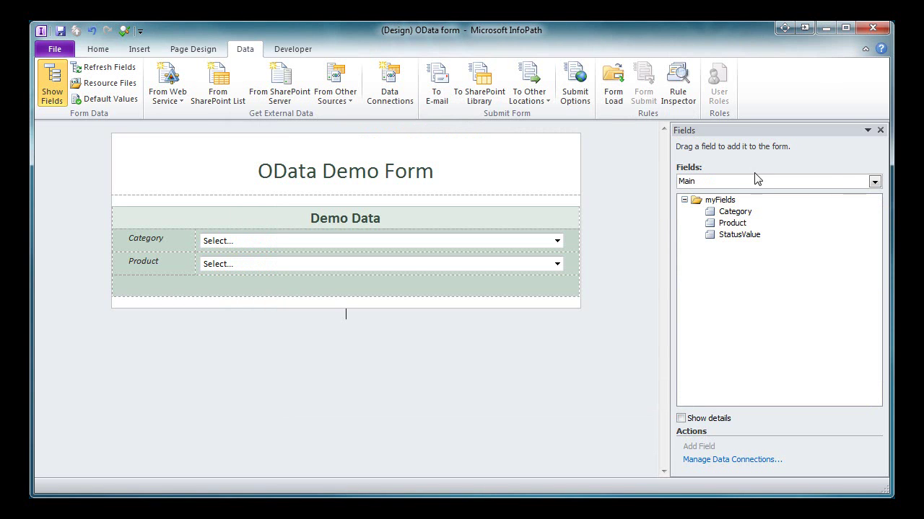
Expand CategoriesSelect's entry, content and m:properties nodes to confirm only CategoryID and CategoryName appear.
{"action": "left_click", "coordinate": [757, 184]}
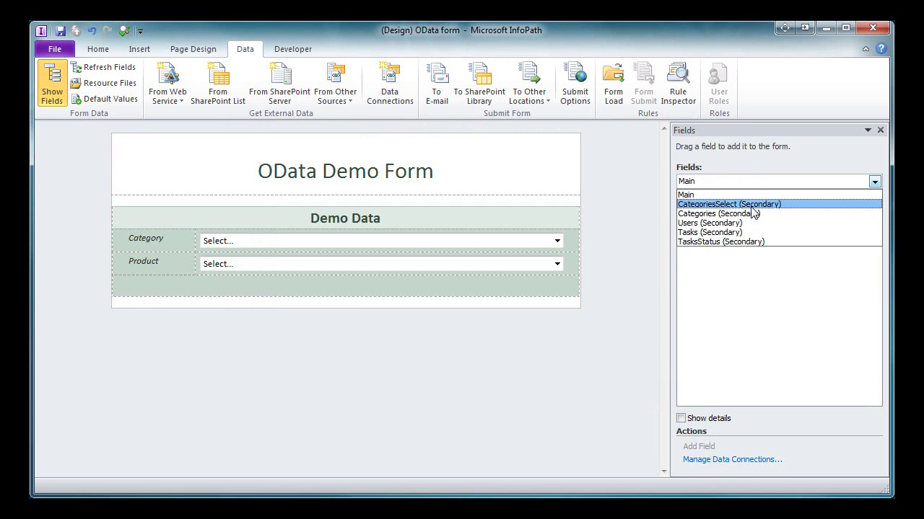
{"action": "left_click", "coordinate": [751, 206]}
{"action": "left_click", "coordinate": [697, 257]}
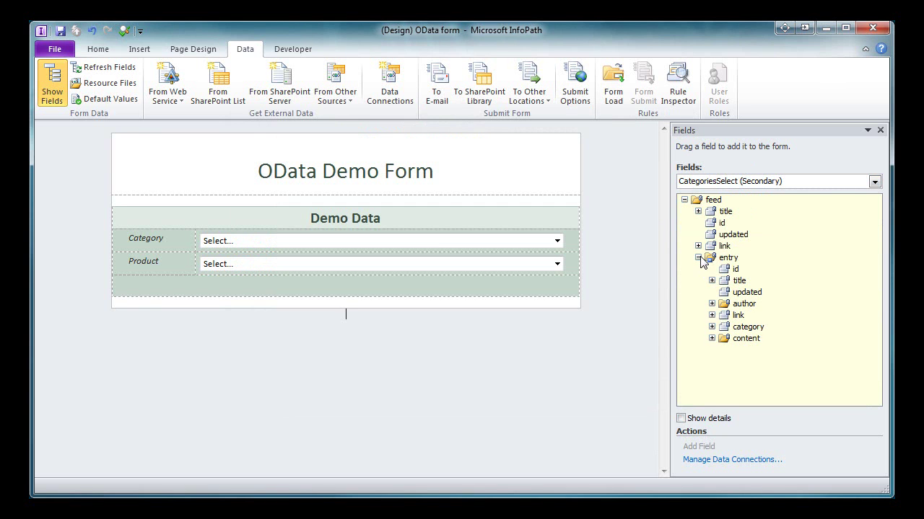
{"action": "left_click", "coordinate": [711, 338]}
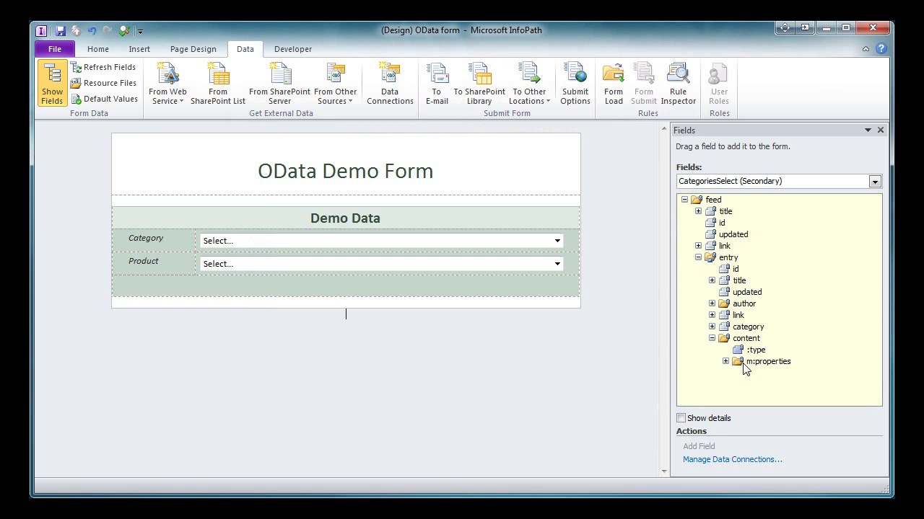
{"action": "left_click", "coordinate": [726, 362]}
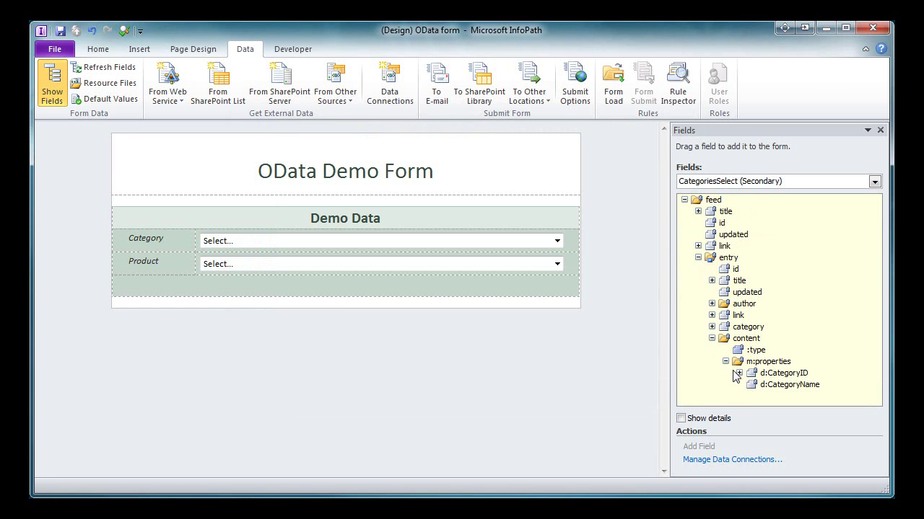
Add a REST connection named Products for Categories(1)/Products?$select=ProductID,ProductName, without automatic retrieval.
{"action": "left_click", "coordinate": [181, 107]}
{"action": "left_click", "coordinate": [185, 150]}
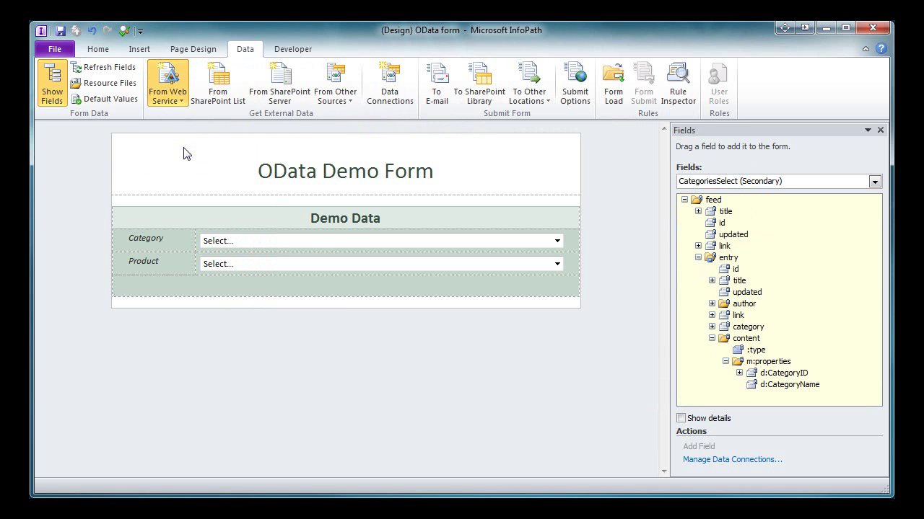
{"action": "type", "text": "data.org/Northwind/Northwind.svc/Categories(1)/Products?$select=ProductID,ProductName"}
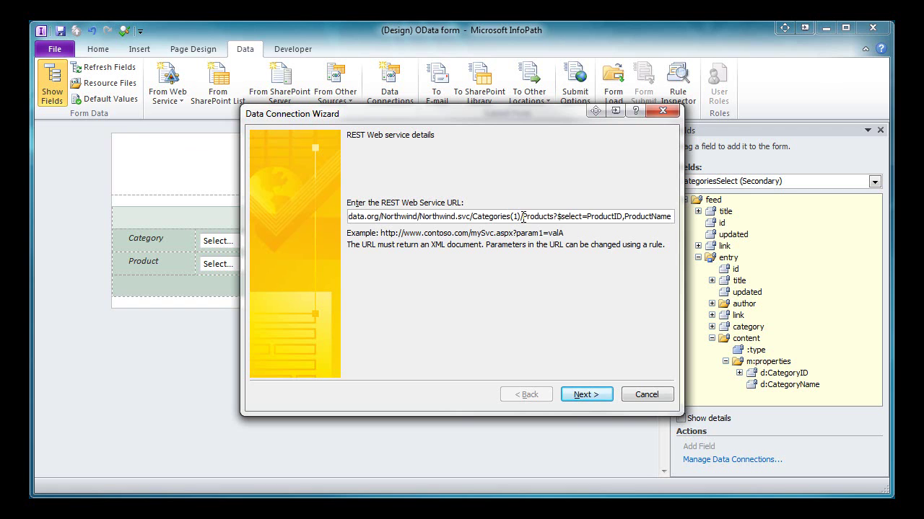
{"action": "left_click_drag", "start_coordinate": [523, 217], "coordinate": [509, 215]}
{"action": "left_click", "coordinate": [586, 394]}
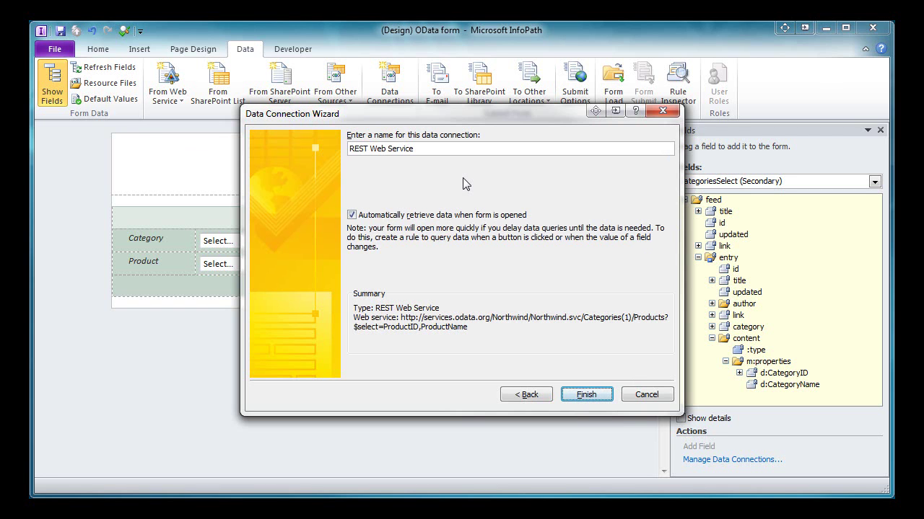
{"action": "left_click_drag", "start_coordinate": [410, 150], "coordinate": [226, 160]}
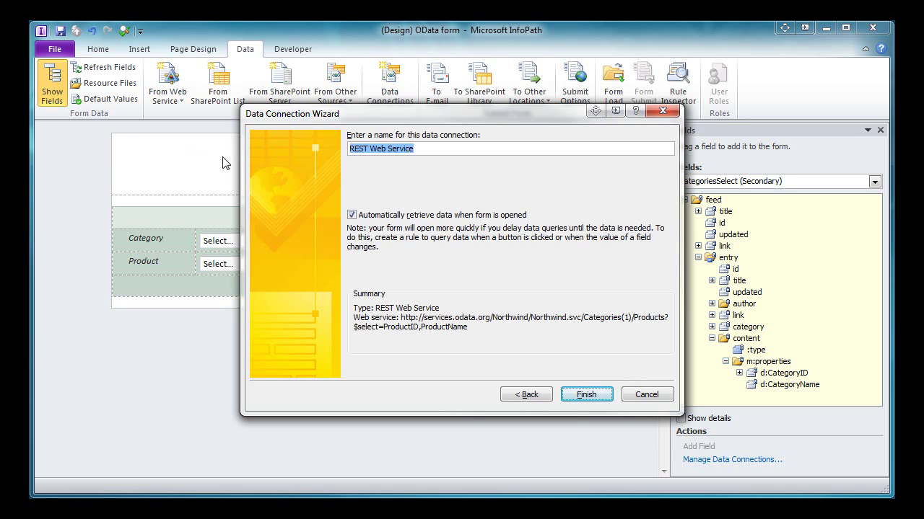
{"action": "type", "text": "Products"}
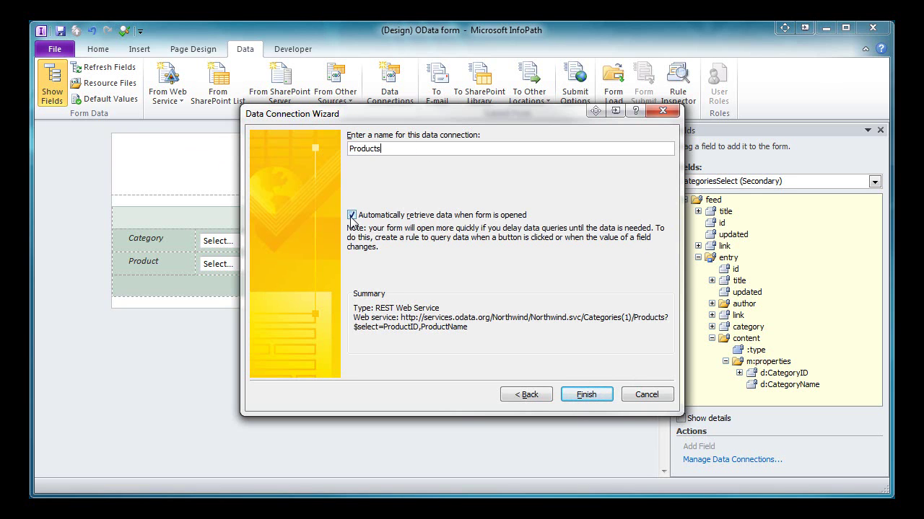
{"action": "left_click", "coordinate": [352, 216]}
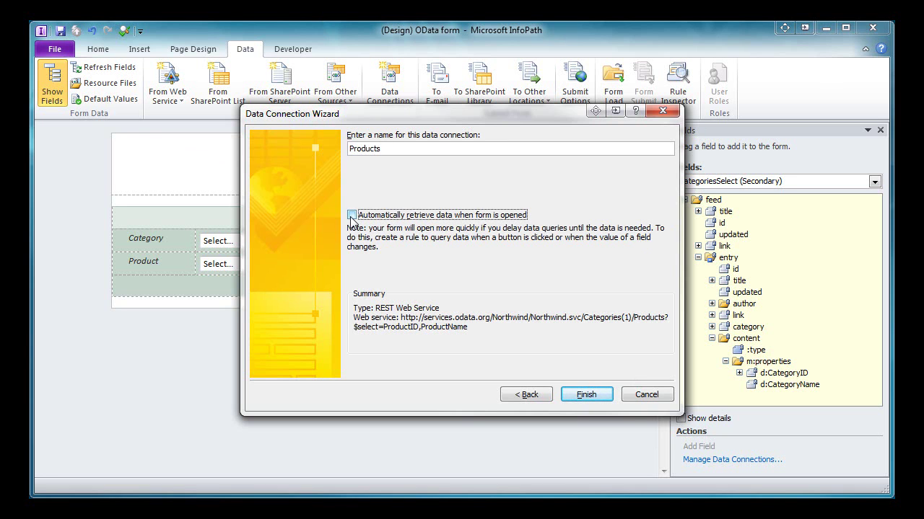
{"action": "left_click", "coordinate": [587, 395]}
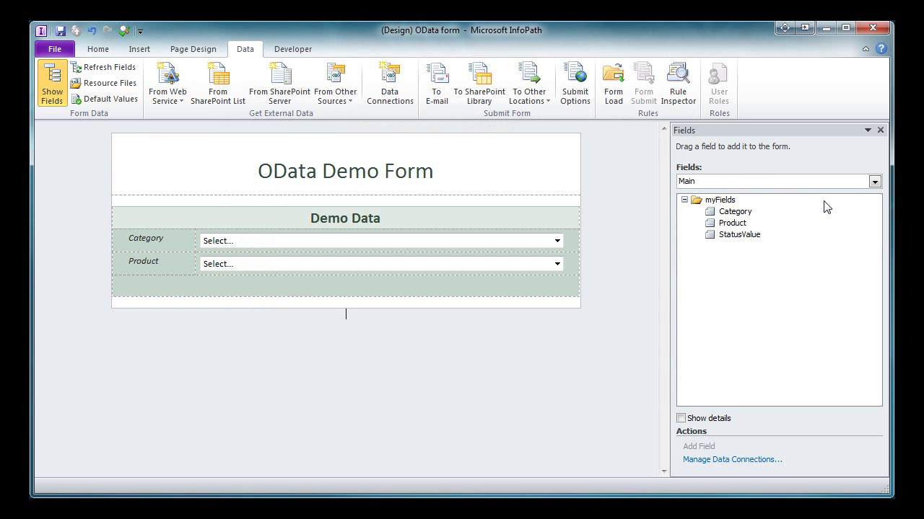
Expand the Products source's entry, content and m:properties nodes to show ProductID and ProductName.
{"action": "left_click", "coordinate": [831, 182]}
{"action": "left_click", "coordinate": [761, 205]}
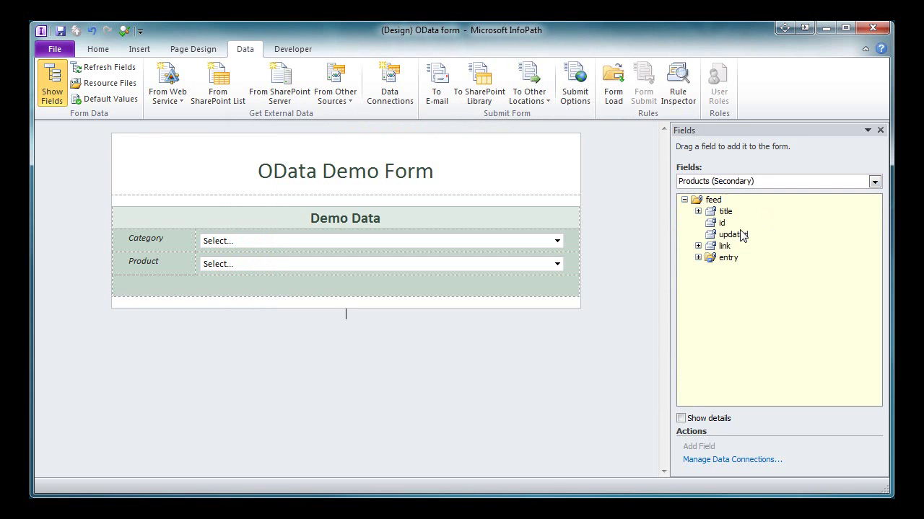
{"action": "left_click", "coordinate": [698, 257]}
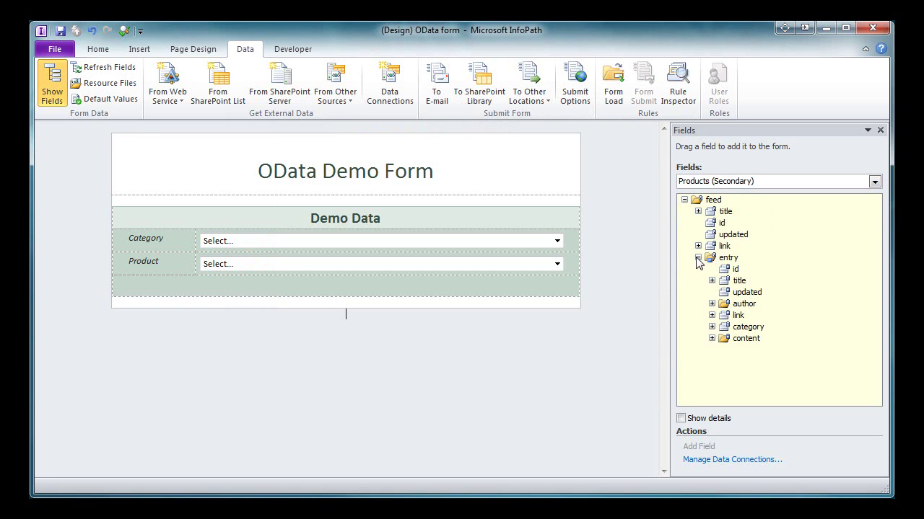
{"action": "left_click", "coordinate": [711, 338]}
{"action": "left_click", "coordinate": [725, 363]}
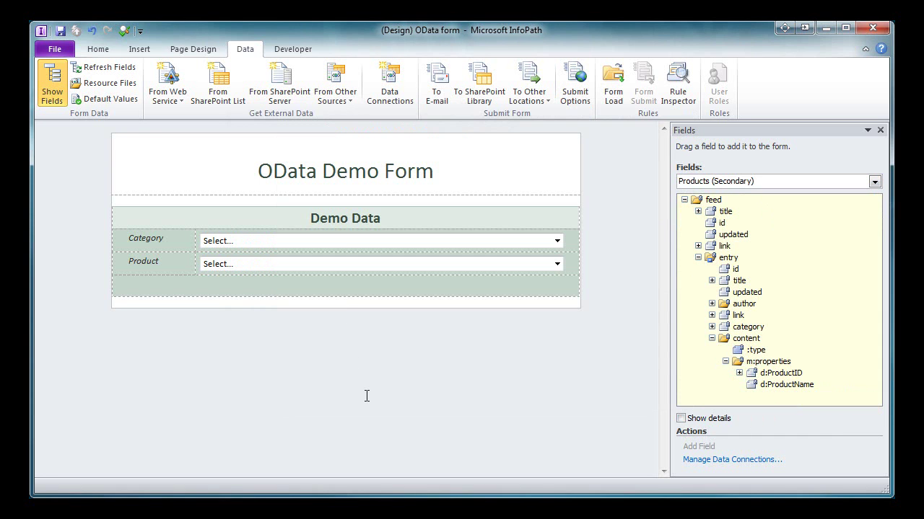
{"action": "left_click", "coordinate": [139, 50]}
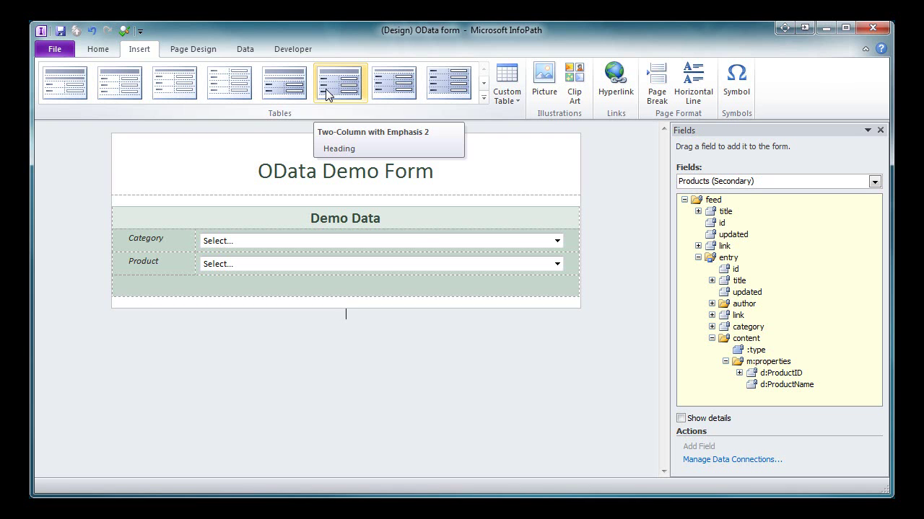
Set the Category drop-down to take its choices from the external source CategoriesSelect.
{"action": "left_click", "coordinate": [425, 240]}
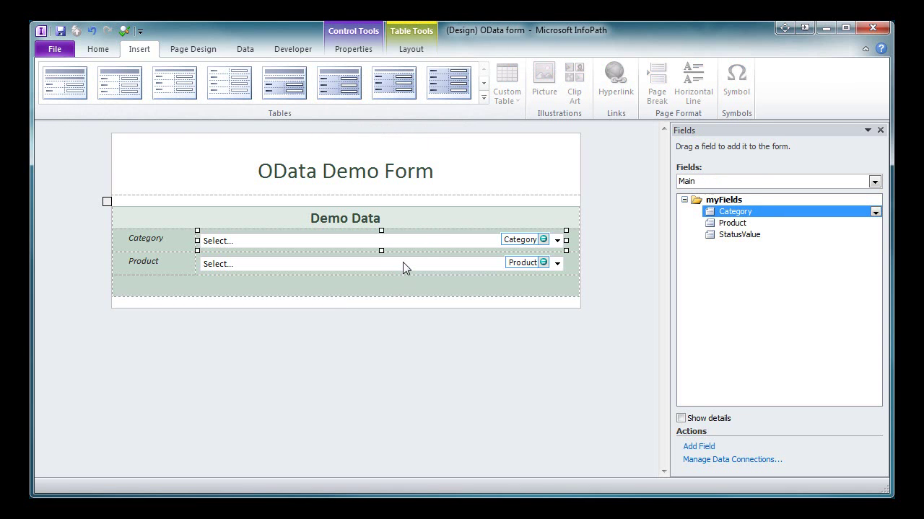
{"action": "left_click", "coordinate": [403, 266]}
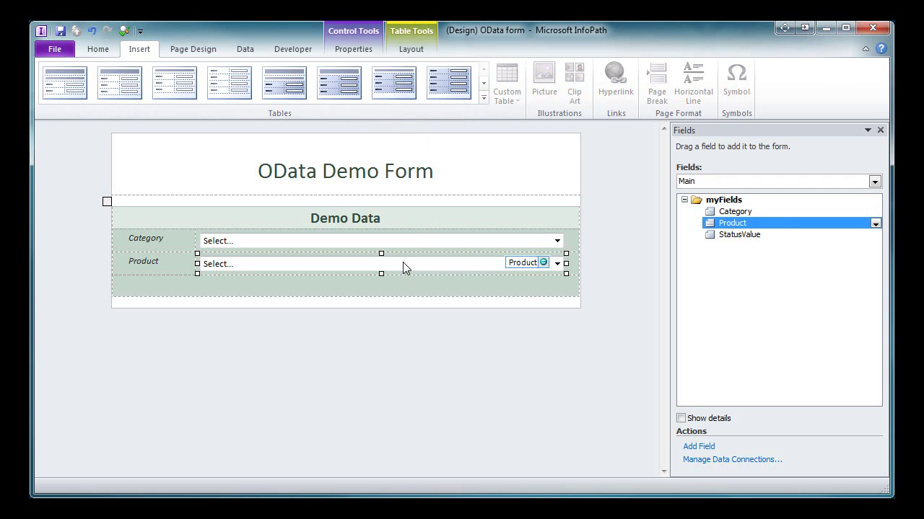
{"action": "right_click", "coordinate": [405, 248]}
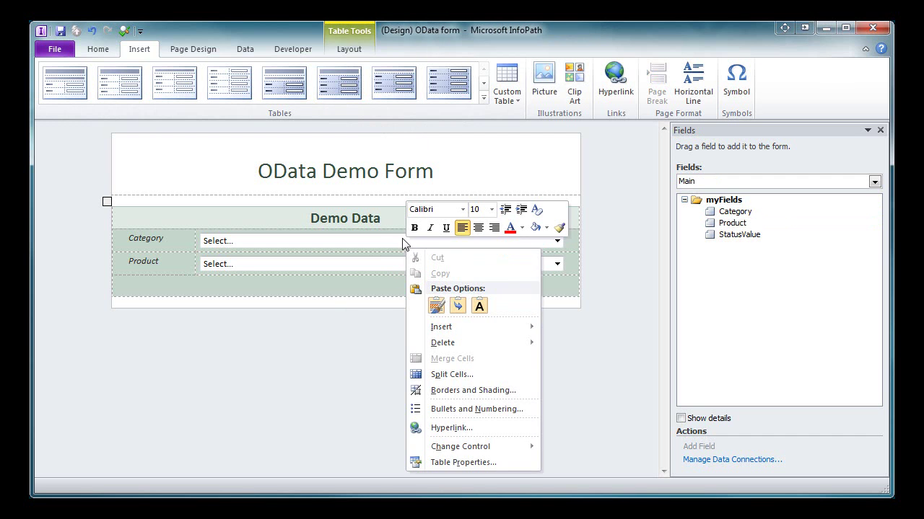
{"action": "right_click", "coordinate": [399, 236]}
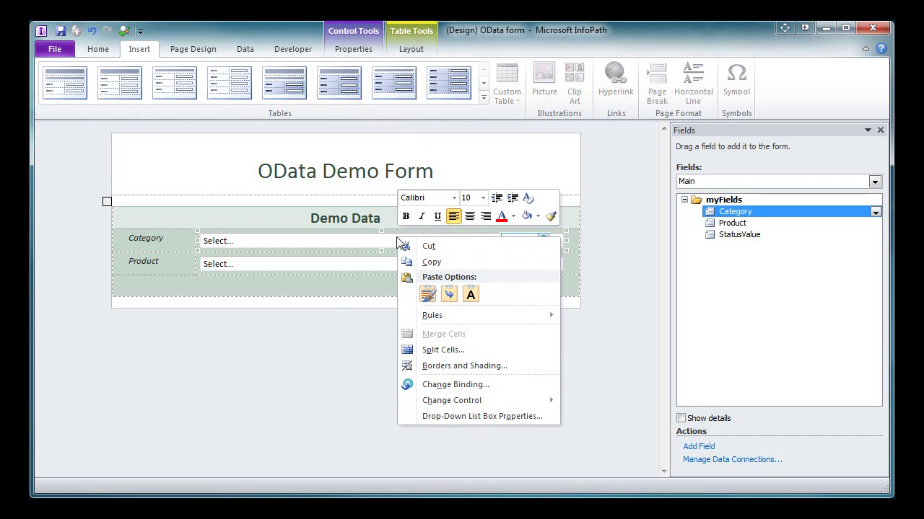
{"action": "left_click", "coordinate": [430, 413]}
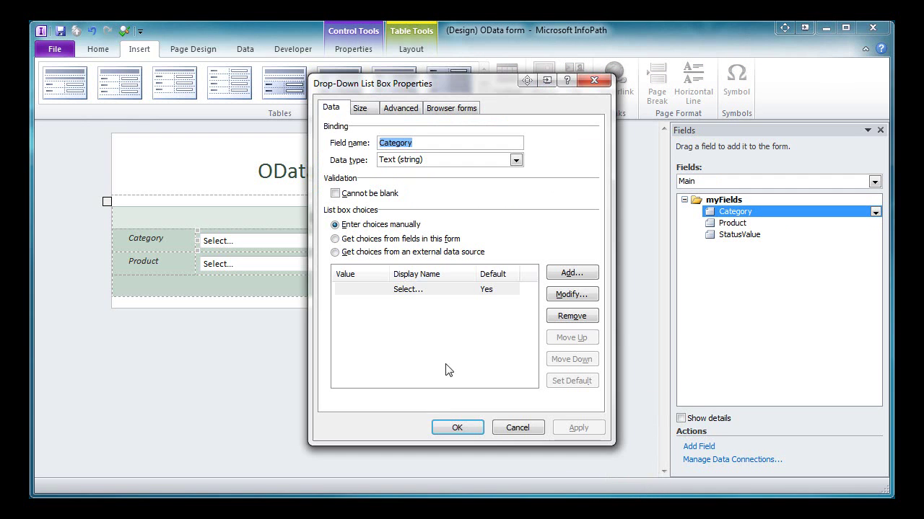
{"action": "left_click", "coordinate": [338, 252]}
{"action": "left_click", "coordinate": [498, 272]}
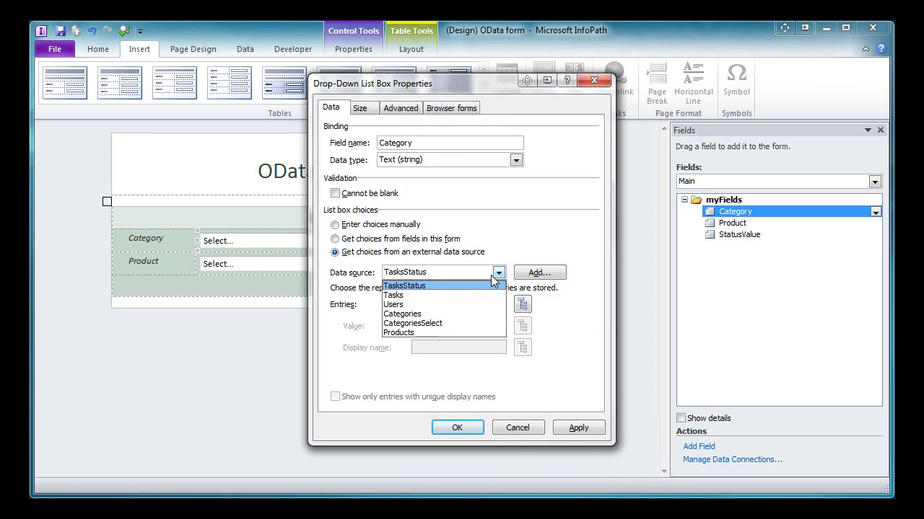
{"action": "left_click", "coordinate": [445, 314]}
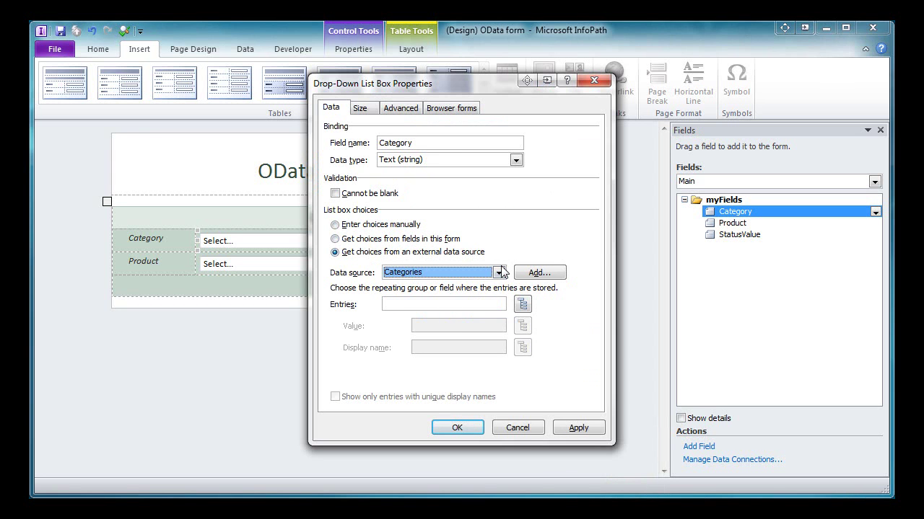
{"action": "left_click", "coordinate": [498, 272]}
{"action": "left_click", "coordinate": [442, 323]}
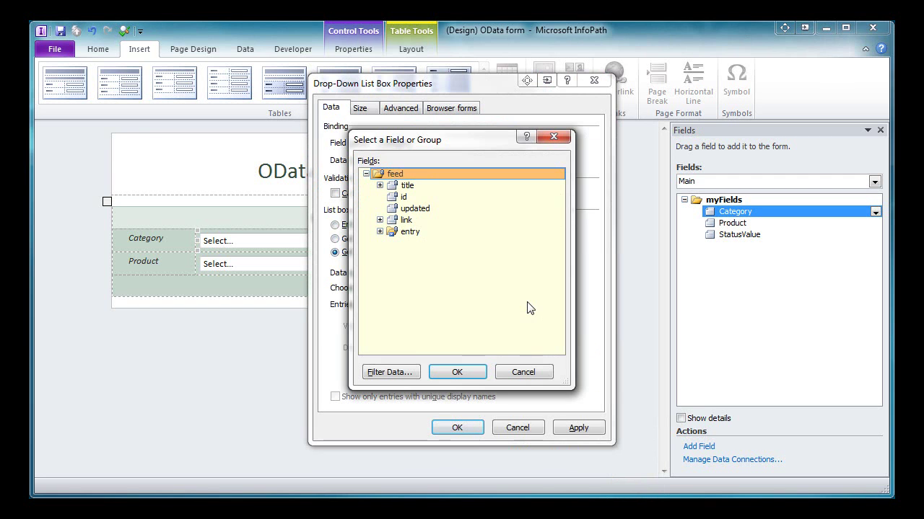
Use m:properties as the entries and d:CategoryName as the display name, then apply.
{"action": "left_click", "coordinate": [380, 232]}
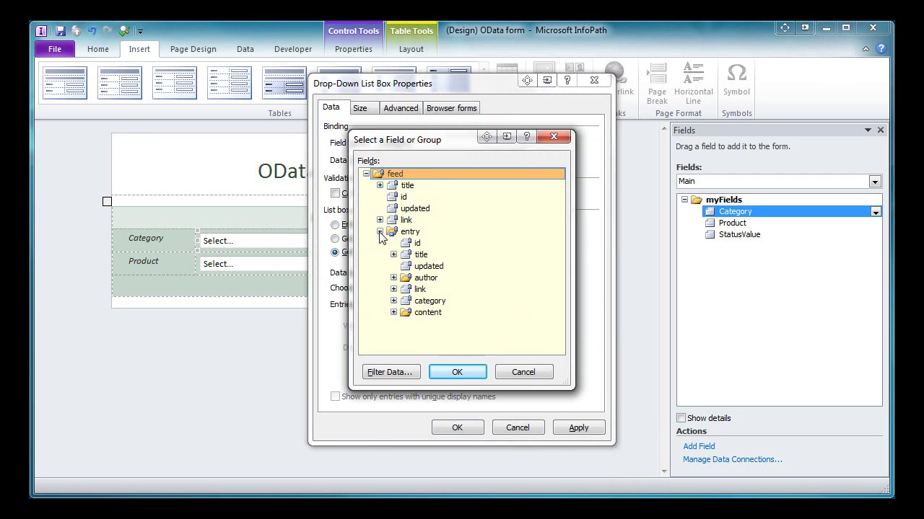
{"action": "left_click", "coordinate": [393, 312]}
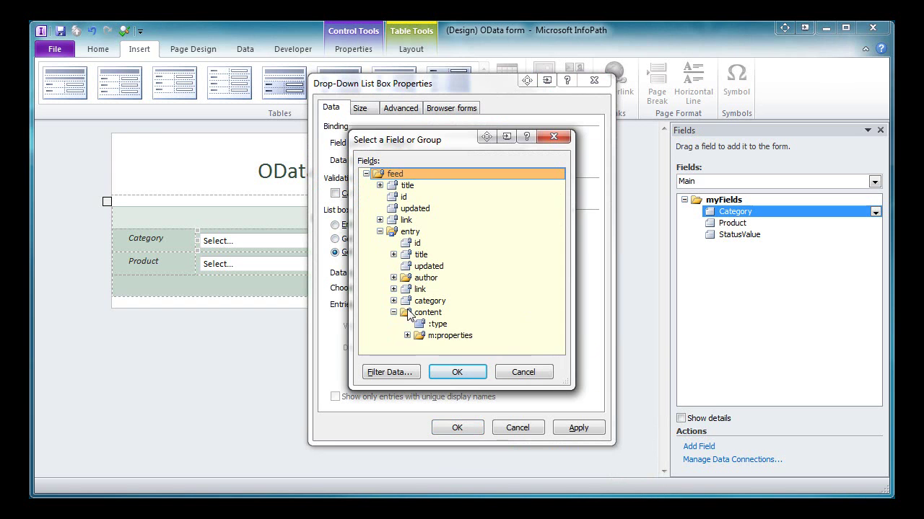
{"action": "left_click", "coordinate": [449, 335]}
{"action": "left_click", "coordinate": [457, 373]}
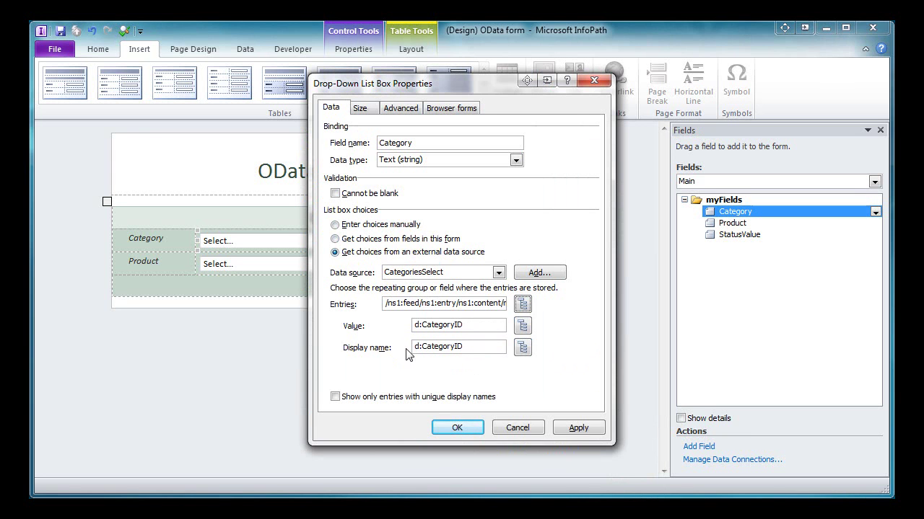
{"action": "left_click", "coordinate": [523, 354]}
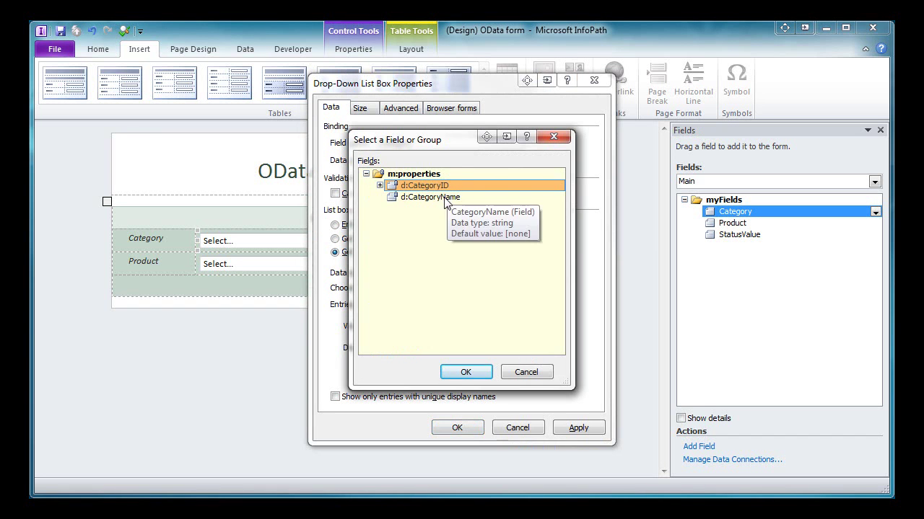
{"action": "left_click", "coordinate": [445, 198]}
{"action": "left_click", "coordinate": [463, 372]}
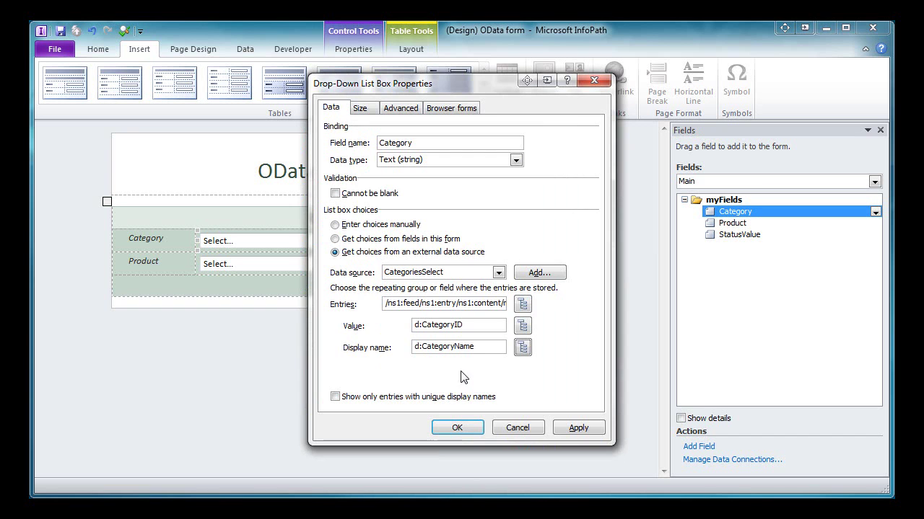
{"action": "left_click", "coordinate": [455, 429]}
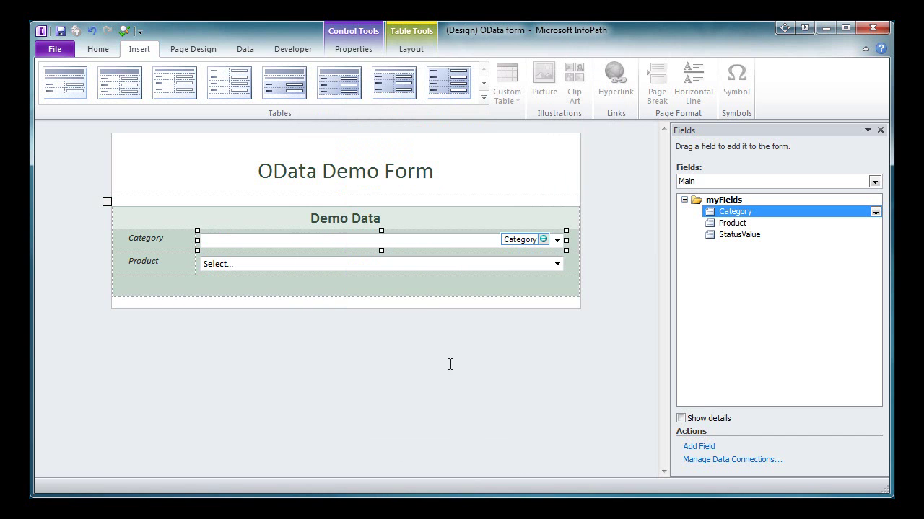
Set the Product drop-down to take its choices from the external source Products.
{"action": "left_click", "coordinate": [387, 265]}
{"action": "right_click", "coordinate": [388, 265]}
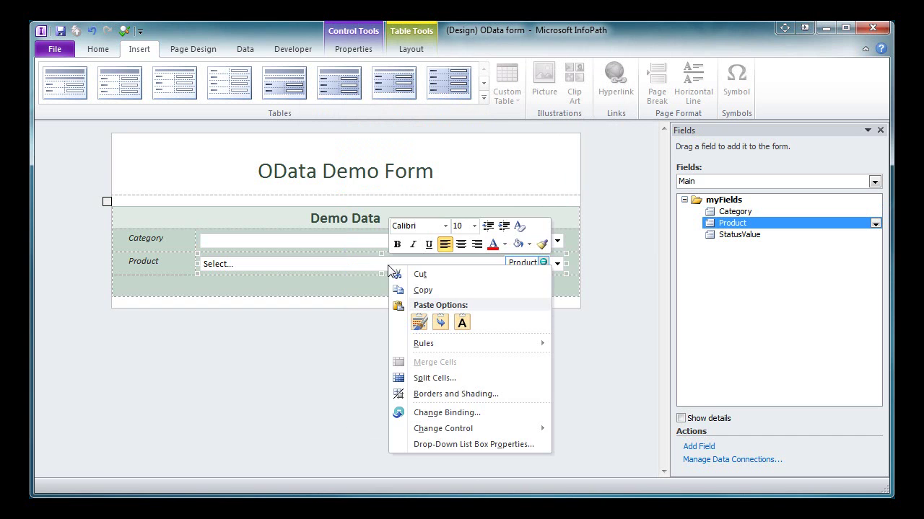
{"action": "left_click", "coordinate": [432, 445]}
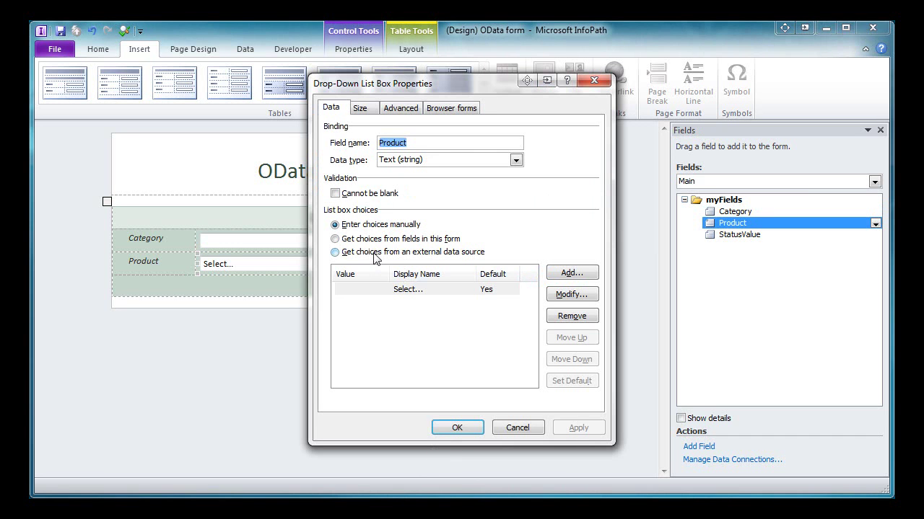
{"action": "left_click", "coordinate": [360, 252]}
{"action": "left_click", "coordinate": [487, 273]}
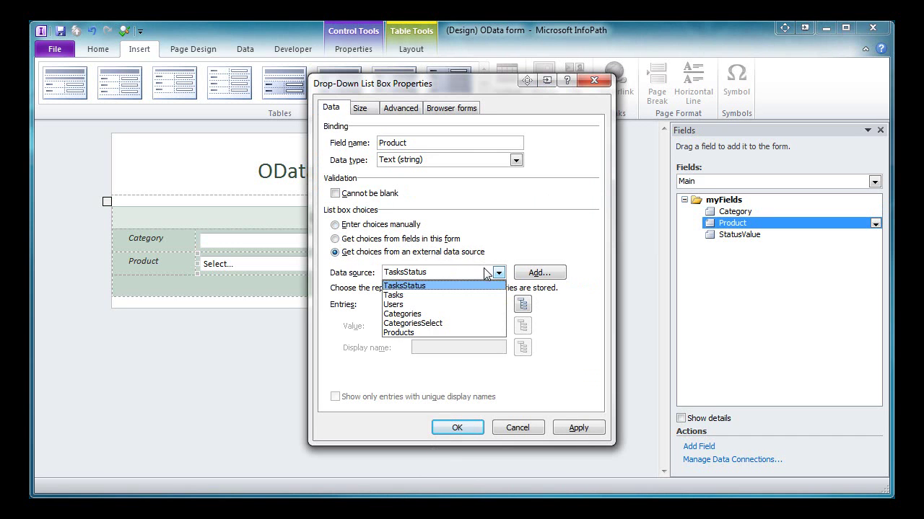
{"action": "left_click", "coordinate": [446, 333]}
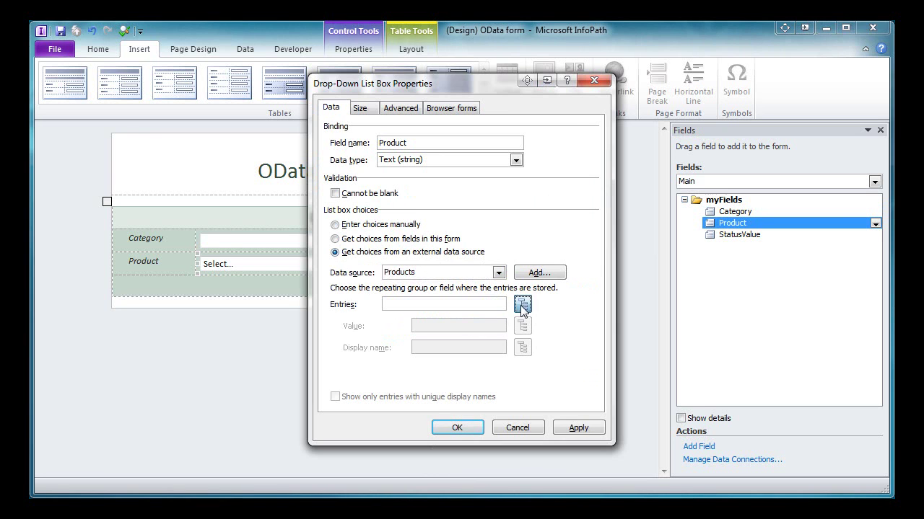
Use m:properties as the entries and d:ProductName as the display name, then apply.
{"action": "left_click", "coordinate": [522, 304]}
{"action": "left_click", "coordinate": [380, 232]}
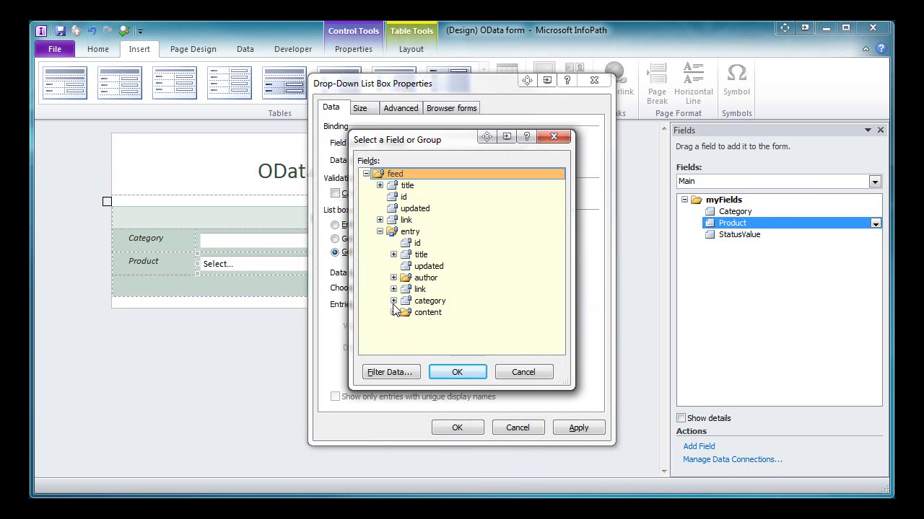
{"action": "left_click", "coordinate": [393, 313]}
{"action": "left_click", "coordinate": [435, 336]}
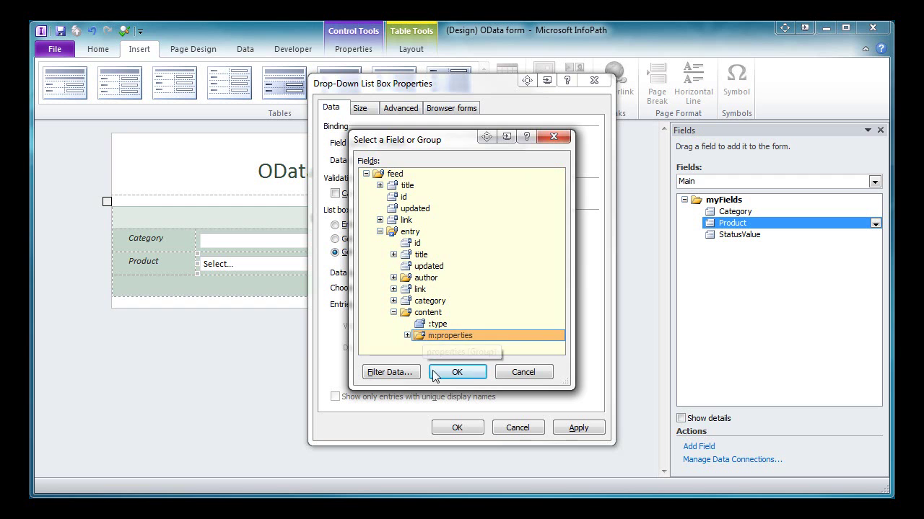
{"action": "left_click", "coordinate": [447, 373]}
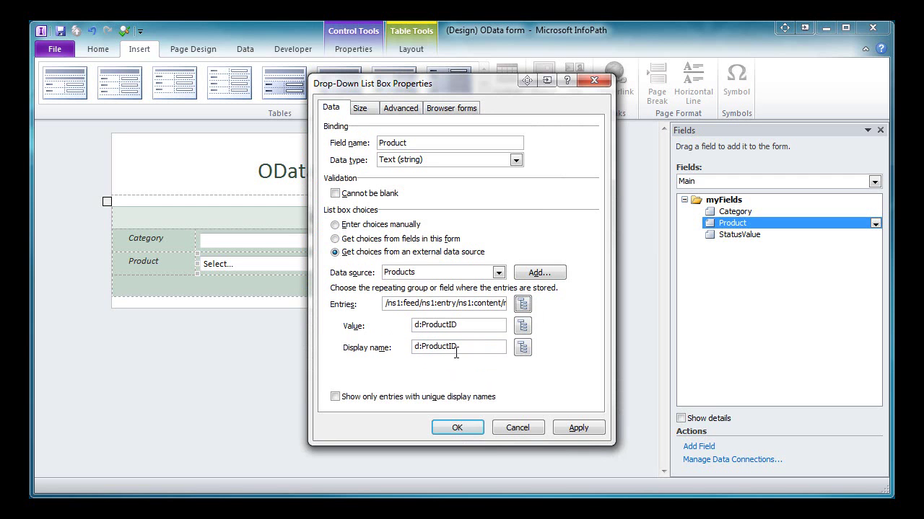
{"action": "left_click", "coordinate": [523, 349]}
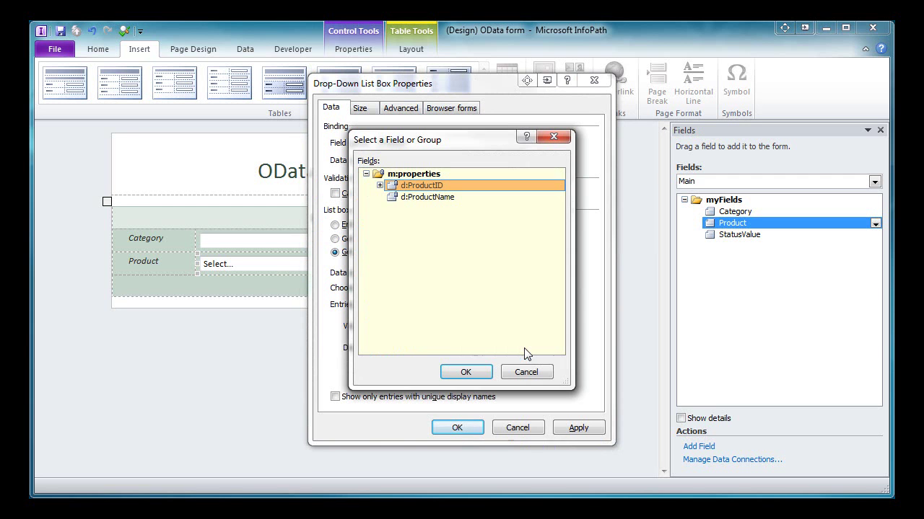
{"action": "left_click", "coordinate": [435, 198]}
{"action": "left_click", "coordinate": [479, 371]}
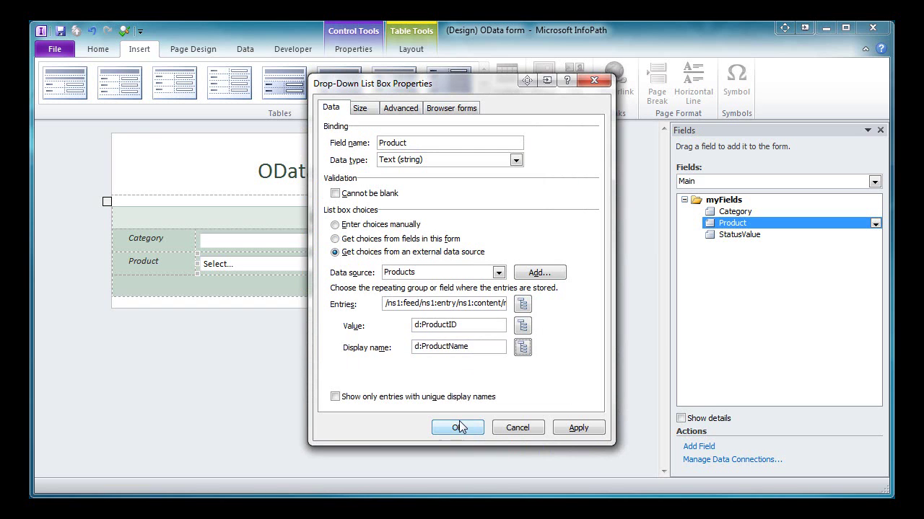
{"action": "left_click", "coordinate": [458, 428]}
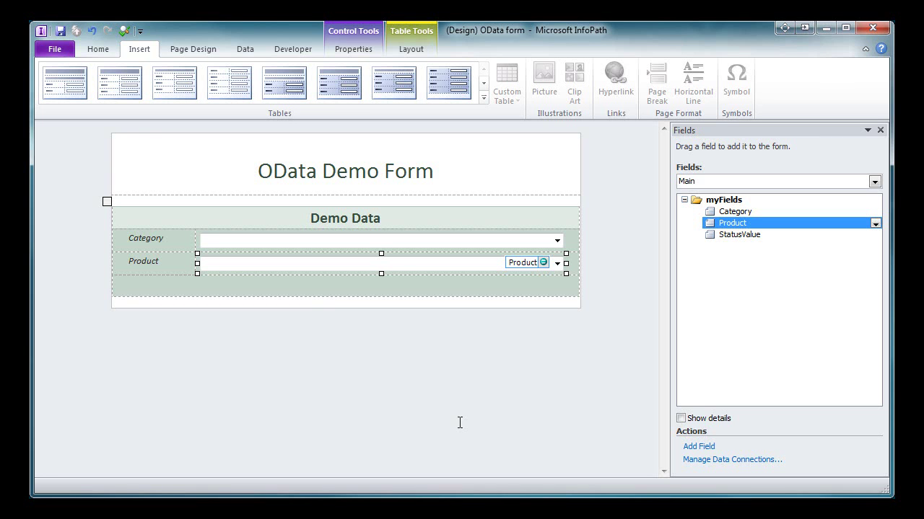
{"action": "left_click", "coordinate": [299, 241]}
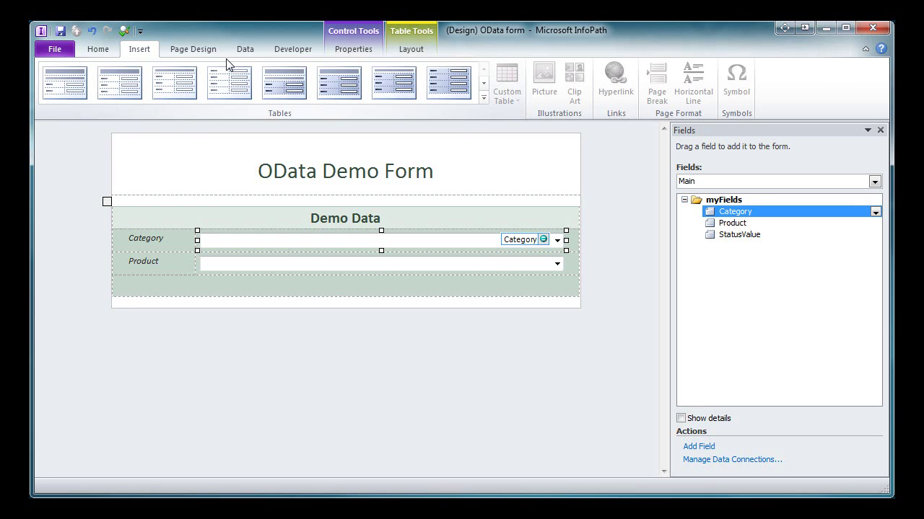
Create a new action rule named Get Products on the Category field.
{"action": "left_click", "coordinate": [98, 49]}
{"action": "left_click", "coordinate": [729, 88]}
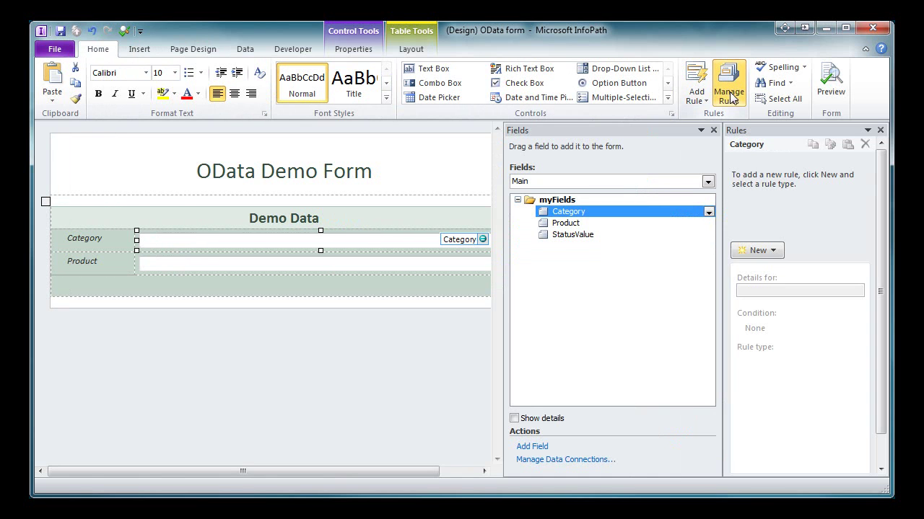
{"action": "left_click", "coordinate": [758, 251]}
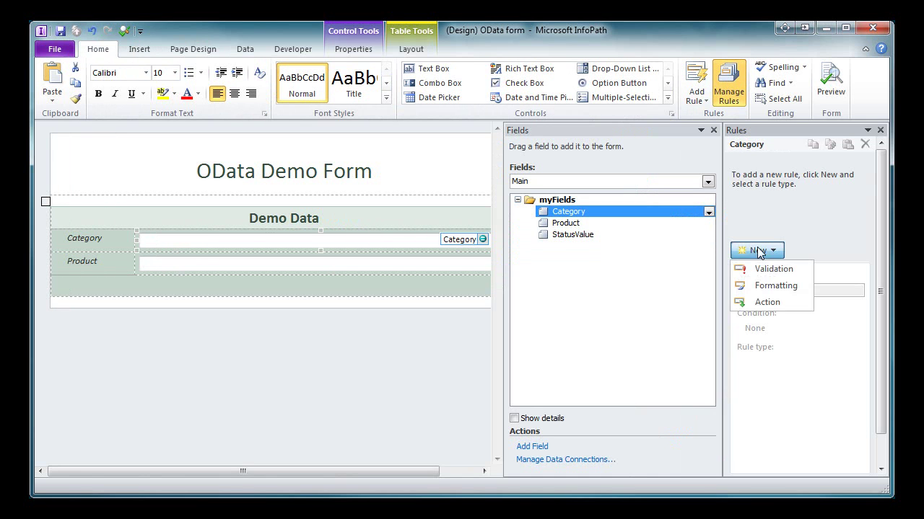
{"action": "left_click", "coordinate": [766, 302]}
{"action": "type", "text": "Get Products"}
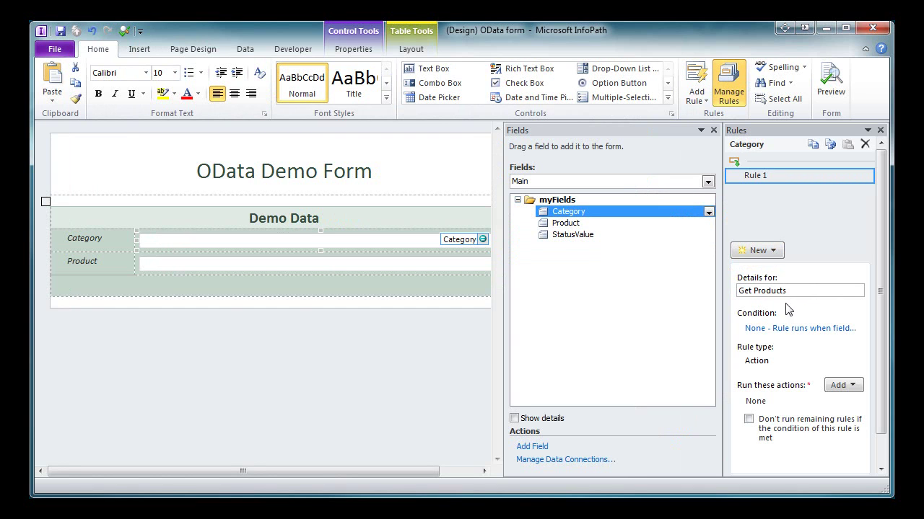
{"action": "left_click", "coordinate": [836, 385]}
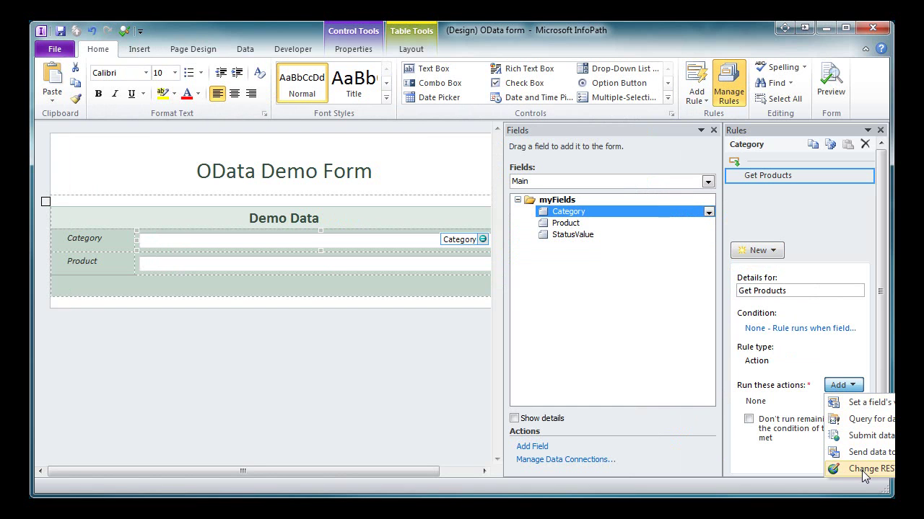
Add a Change REST URL action for Products, wrapping the URL in concat() and quoting around the category number.
{"action": "left_click", "coordinate": [862, 471]}
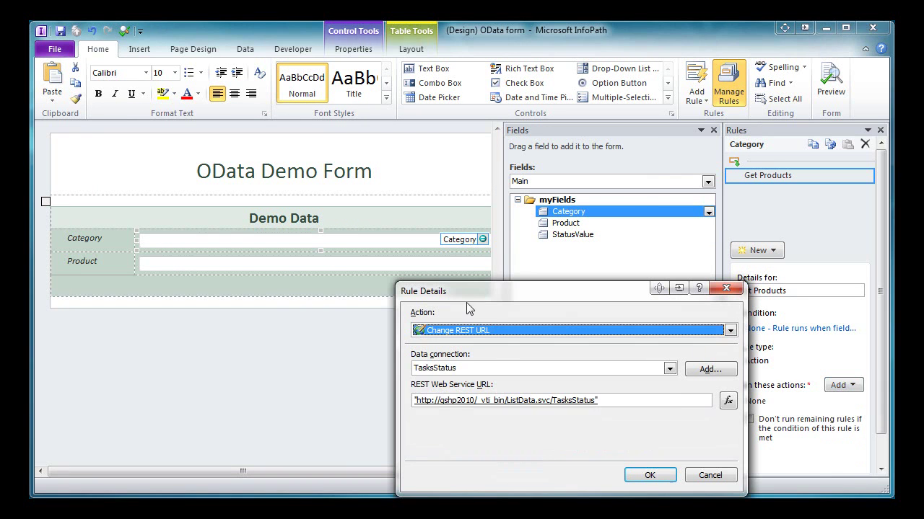
{"action": "left_click", "coordinate": [505, 368]}
{"action": "left_click", "coordinate": [445, 428]}
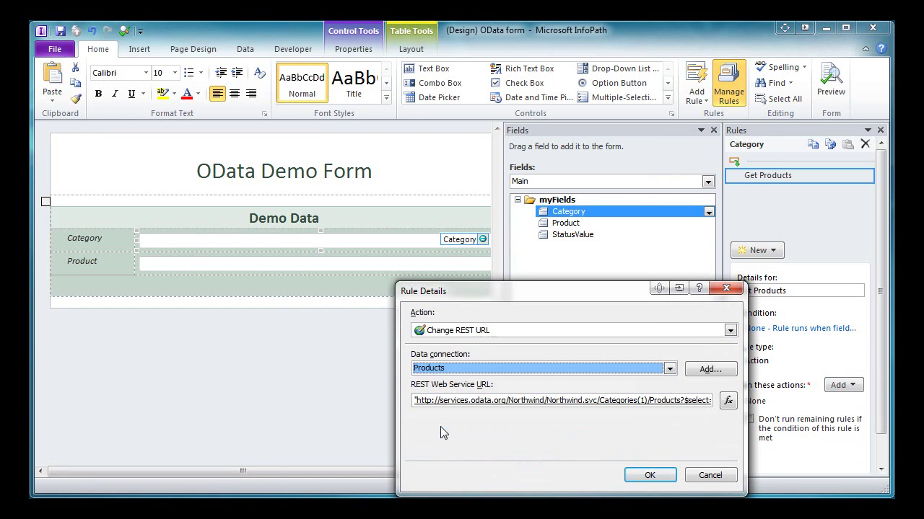
{"action": "left_click", "coordinate": [727, 402]}
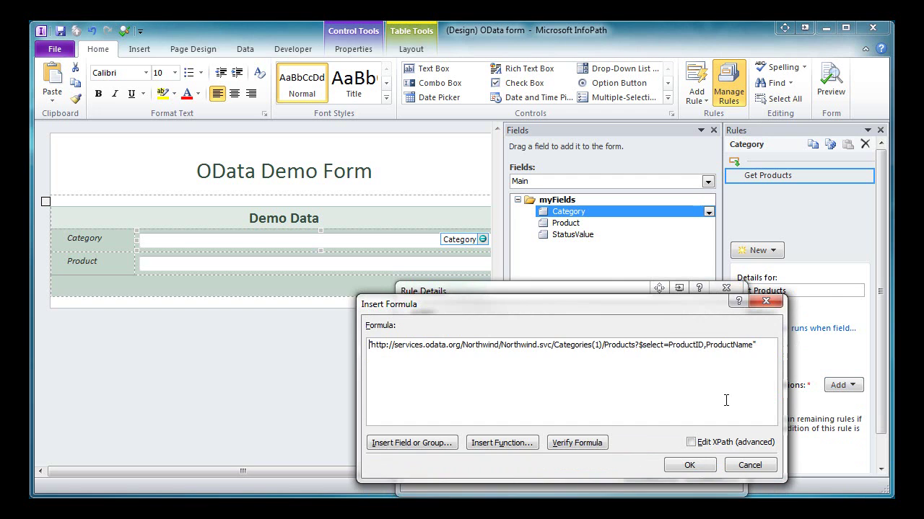
{"action": "type", "text": "concat("}
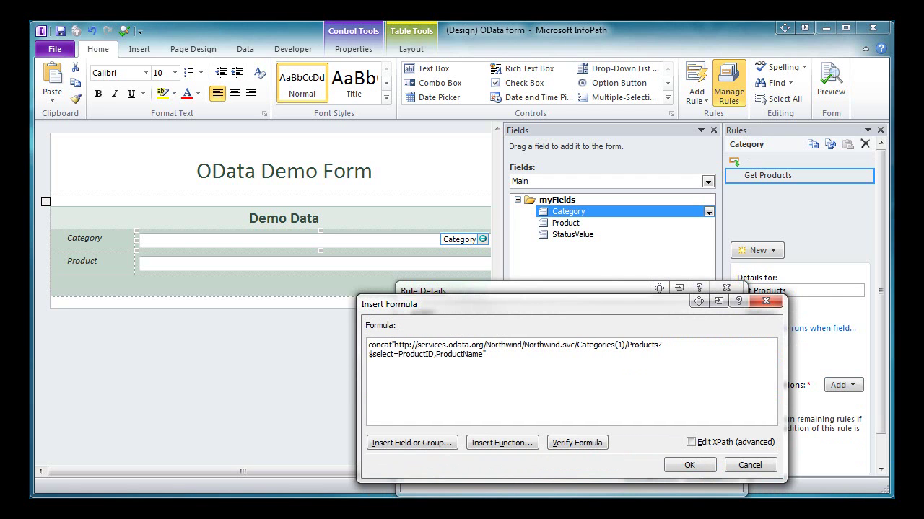
{"action": "left_click", "coordinate": [496, 353]}
{"action": "type", "text": ")"}
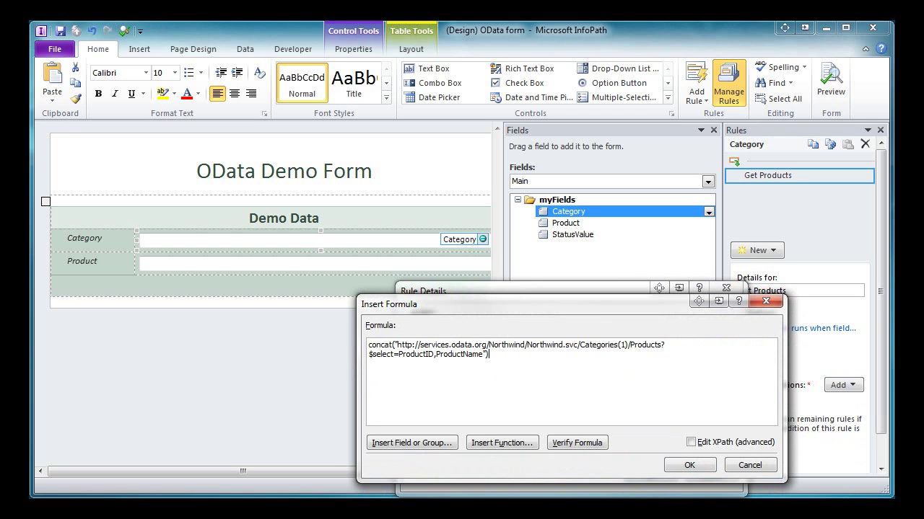
{"action": "double_click", "coordinate": [622, 345]}
{"action": "type", "text": "\"\""}
Insert the Category field into Categories() in the URL formula, verify it, and save the action.
{"action": "left_click", "coordinate": [432, 442]}
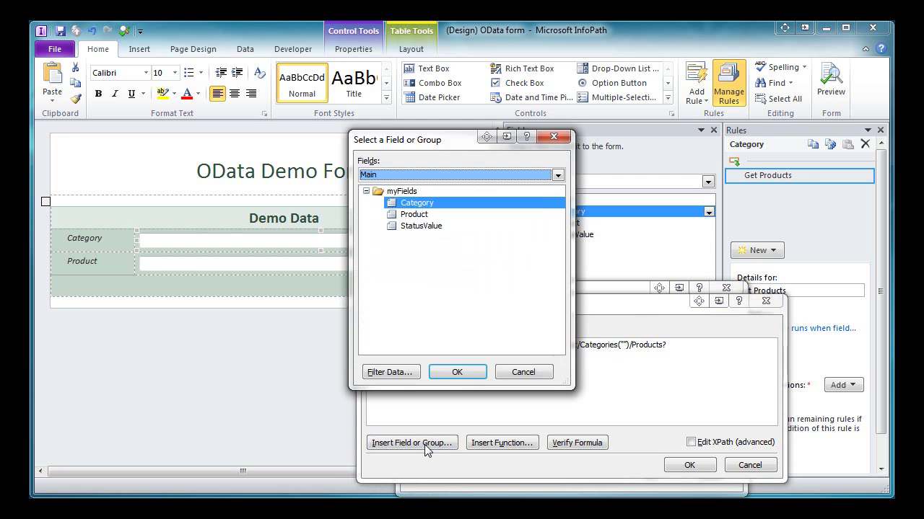
{"action": "double_click", "coordinate": [431, 204]}
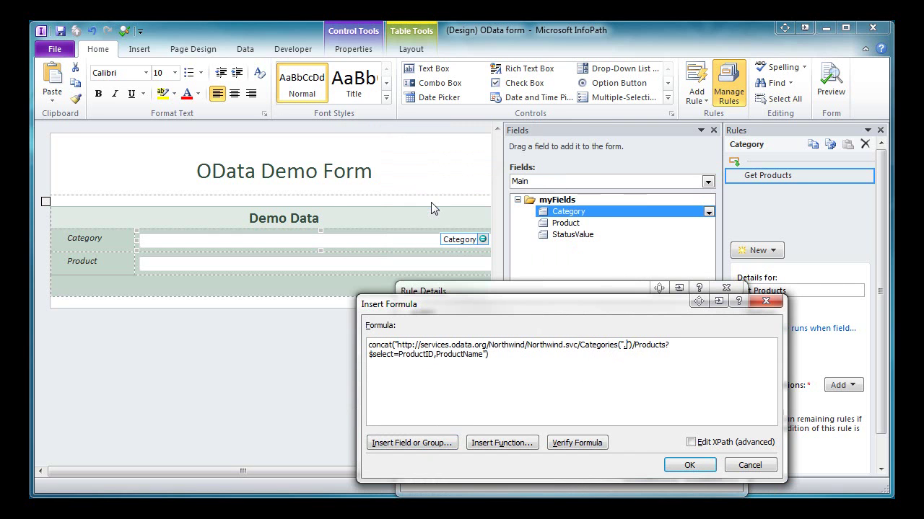
{"action": "double_click", "coordinate": [625, 344]}
{"action": "type", "text": ",,"}
{"action": "left_click", "coordinate": [566, 445]}
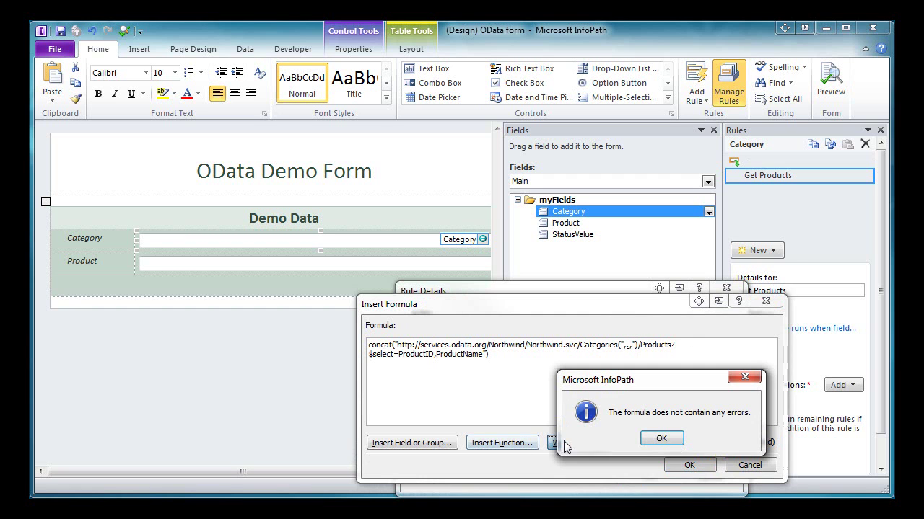
{"action": "left_click", "coordinate": [653, 441]}
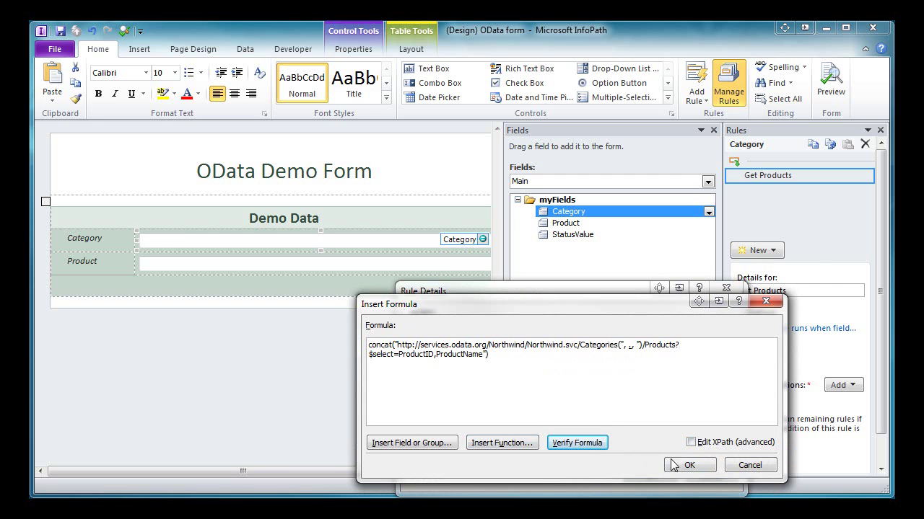
{"action": "left_click", "coordinate": [692, 469]}
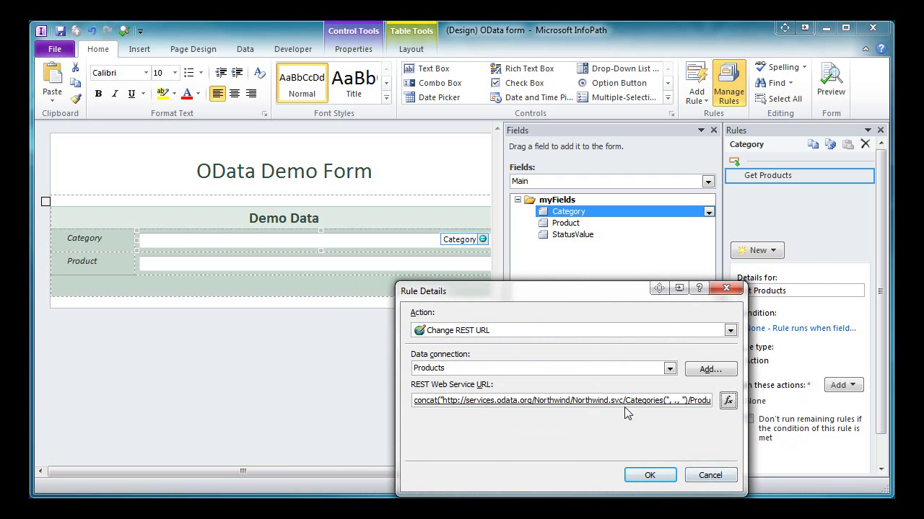
{"action": "left_click", "coordinate": [650, 476]}
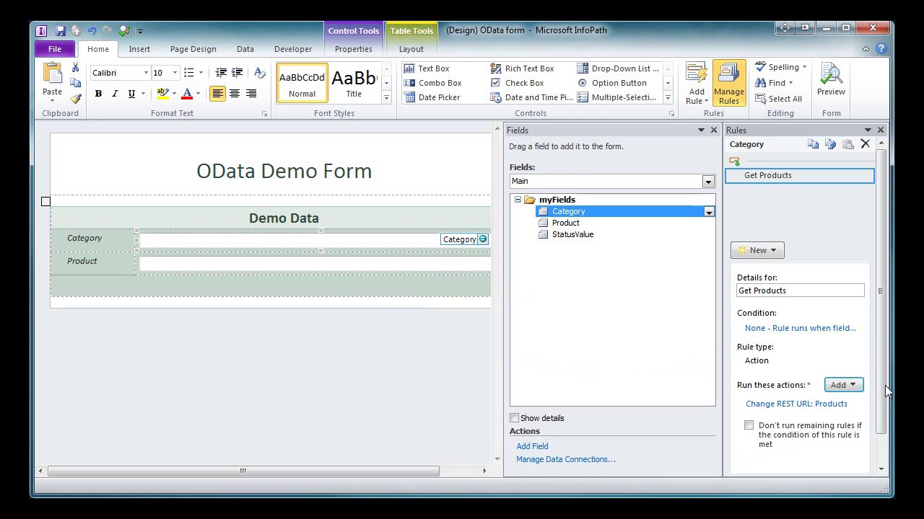
Add a Query for data action that queries the Products connection.
{"action": "left_click", "coordinate": [849, 388]}
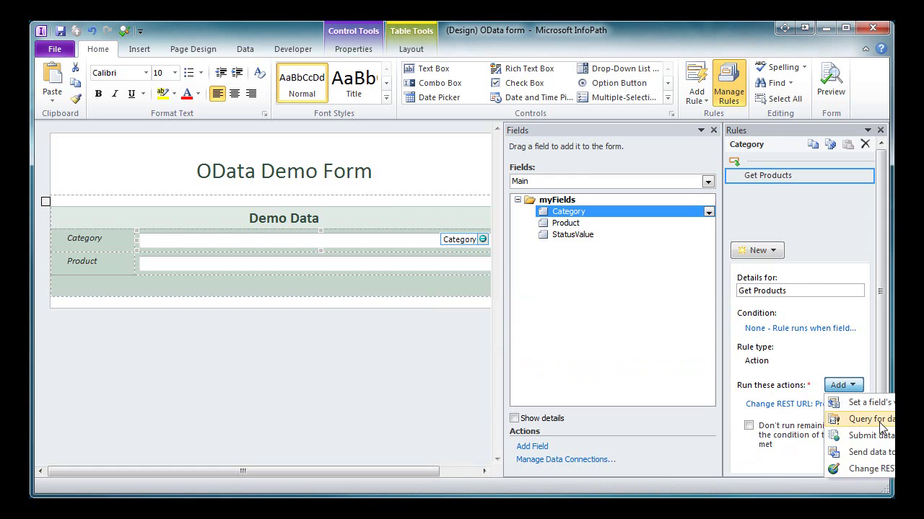
{"action": "left_click", "coordinate": [869, 419]}
{"action": "left_click", "coordinate": [567, 371]}
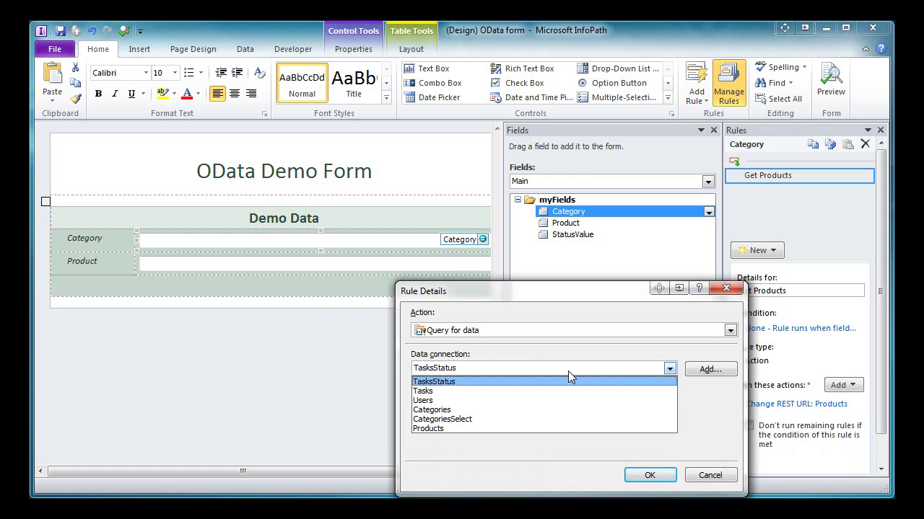
{"action": "left_click", "coordinate": [504, 427]}
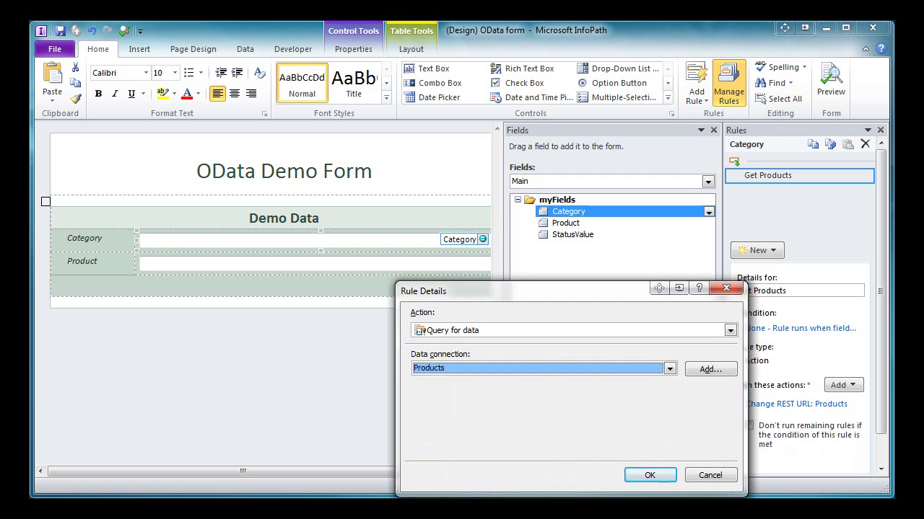
{"action": "left_click", "coordinate": [648, 475]}
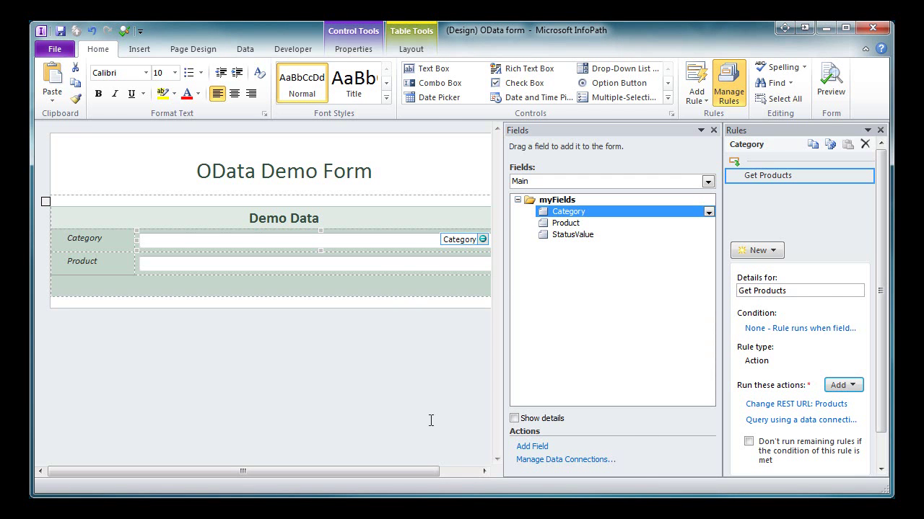
{"action": "key", "text": "ctrl+shift+b"}
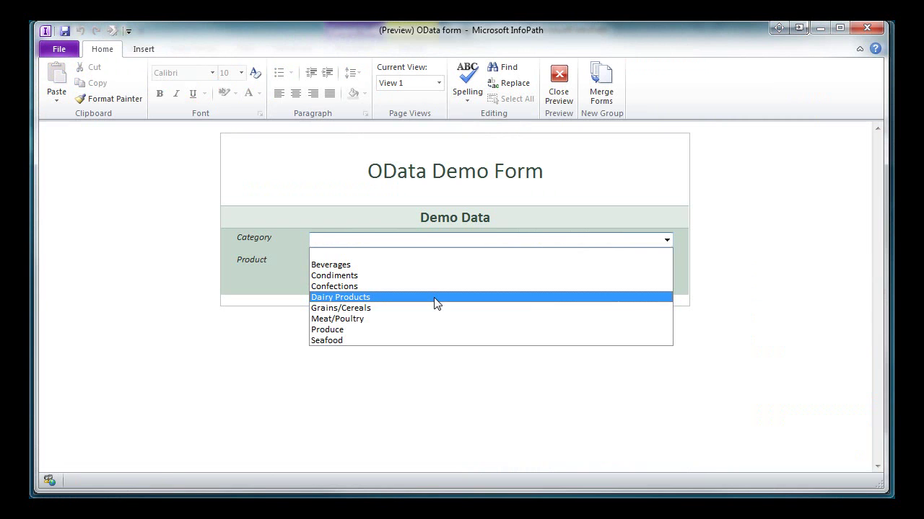
{"action": "left_click", "coordinate": [435, 298]}
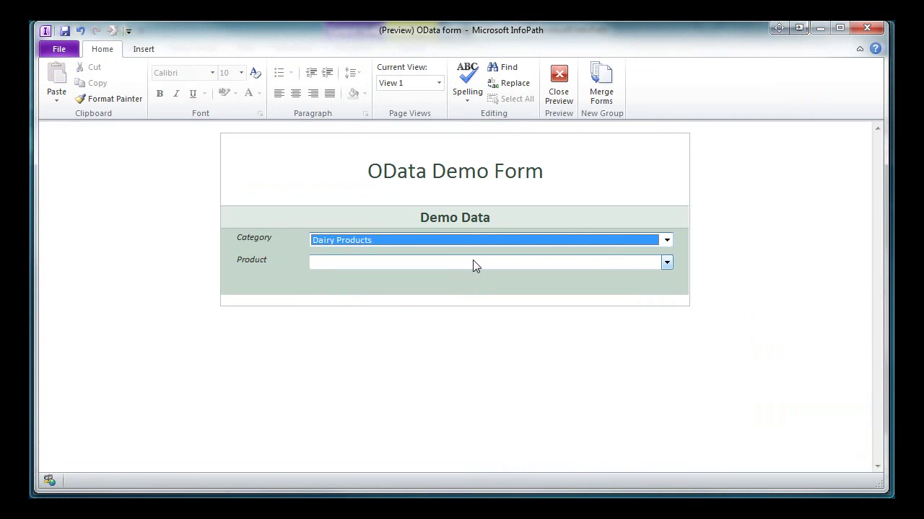
{"action": "left_click", "coordinate": [471, 263]}
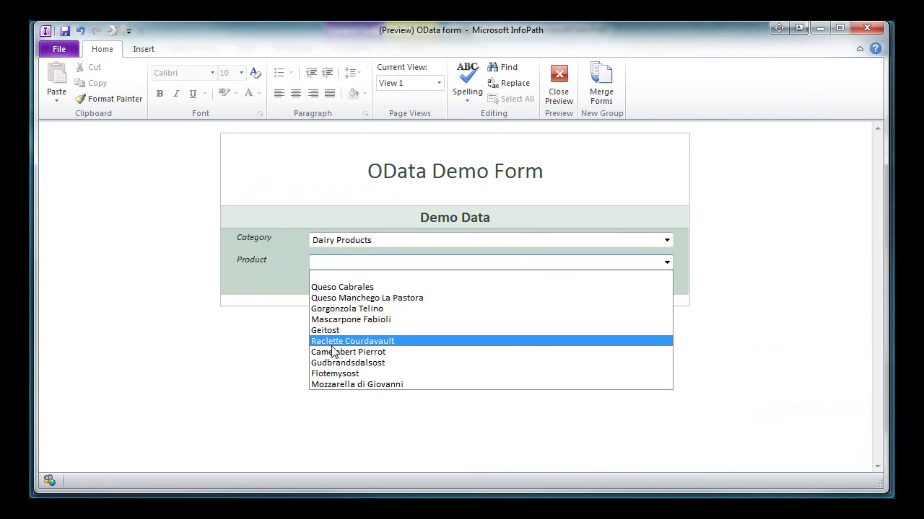
{"action": "left_click", "coordinate": [333, 344]}
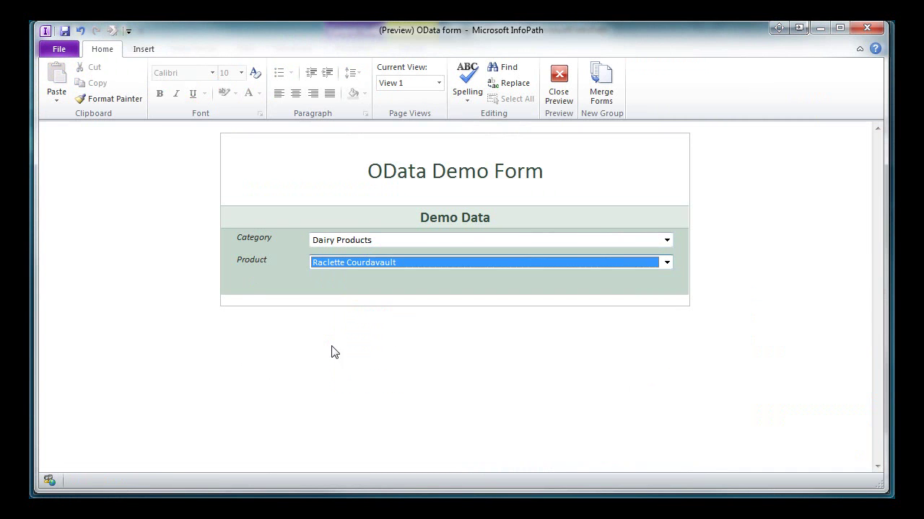
{"action": "left_click", "coordinate": [438, 243]}
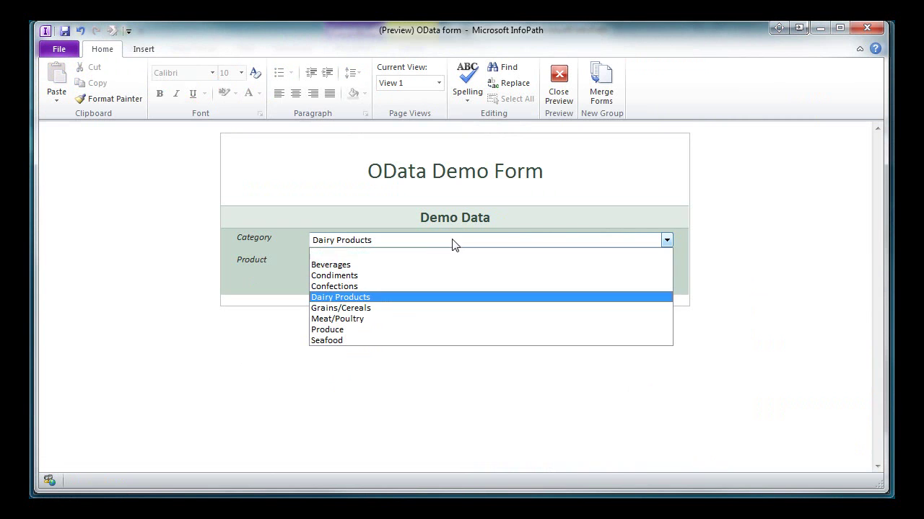
{"action": "left_click", "coordinate": [358, 329]}
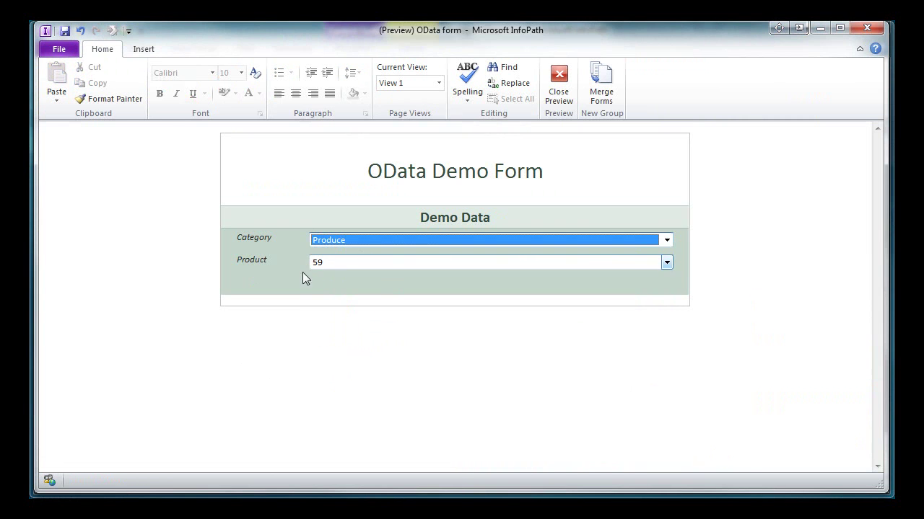
{"action": "left_click", "coordinate": [667, 264]}
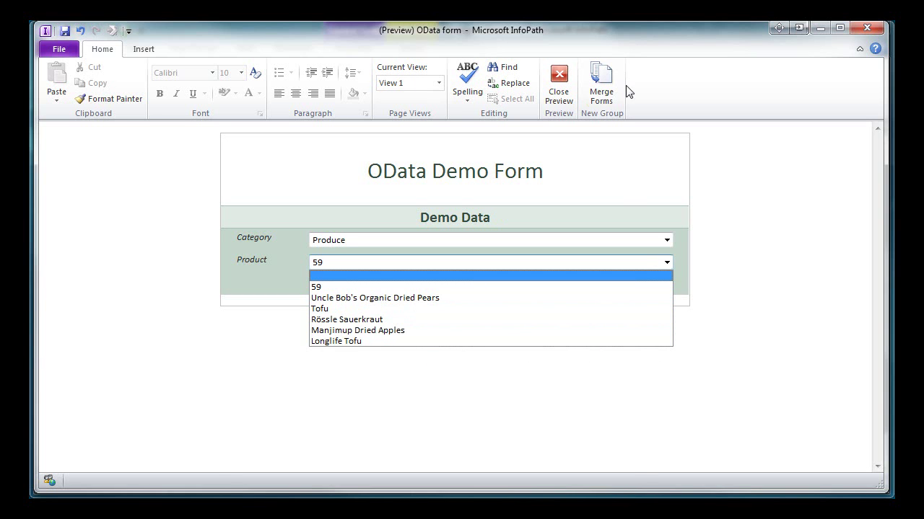
{"action": "left_click", "coordinate": [559, 91]}
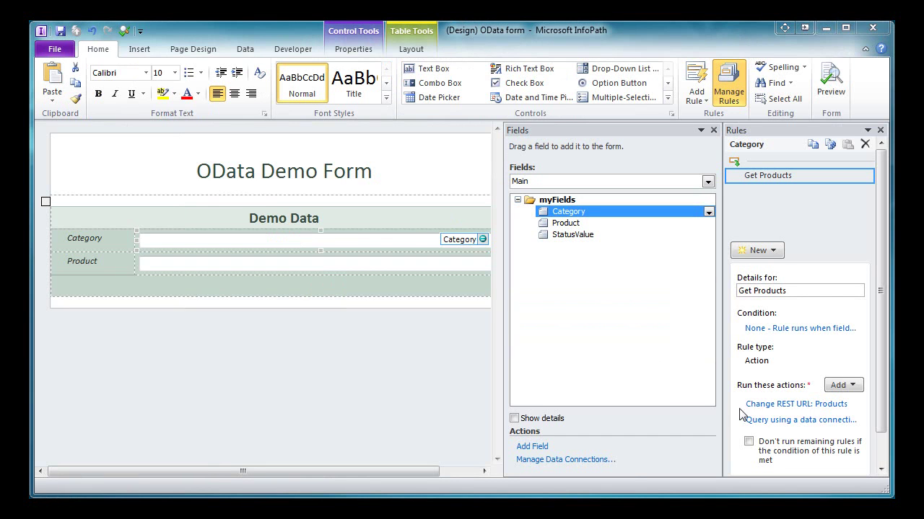
Append &$orderby=ProductName to the Change REST URL action's formula.
{"action": "left_click", "coordinate": [796, 406]}
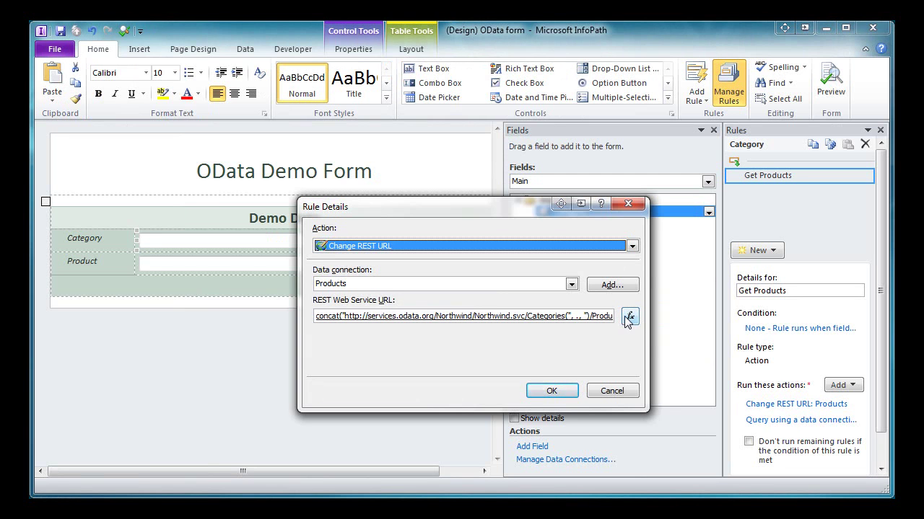
{"action": "left_click", "coordinate": [628, 317]}
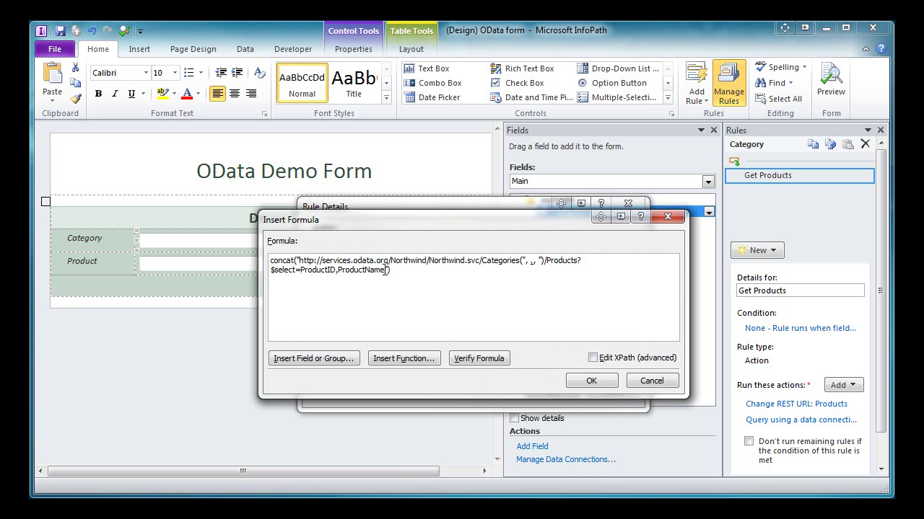
{"action": "type", "text": "&$orderby=Product"}
{"action": "type", "text": "Name"}
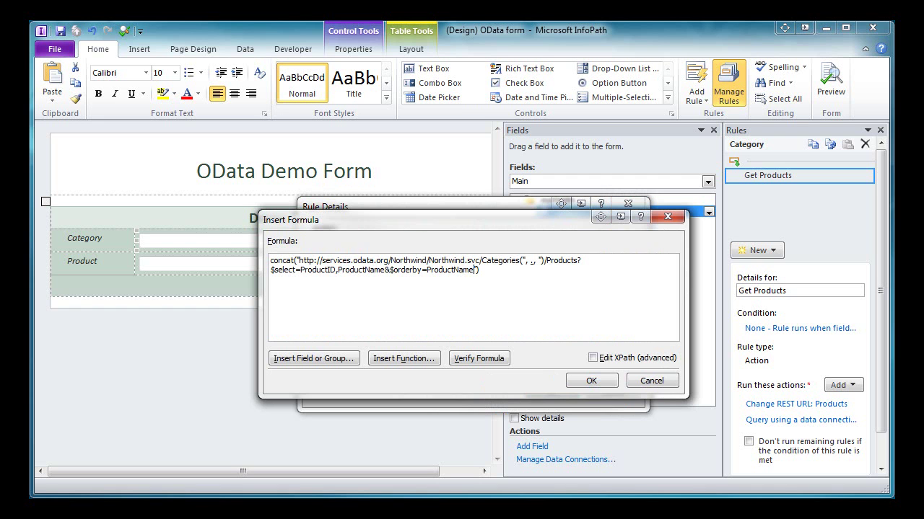
{"action": "left_click", "coordinate": [581, 383]}
{"action": "left_click", "coordinate": [552, 389]}
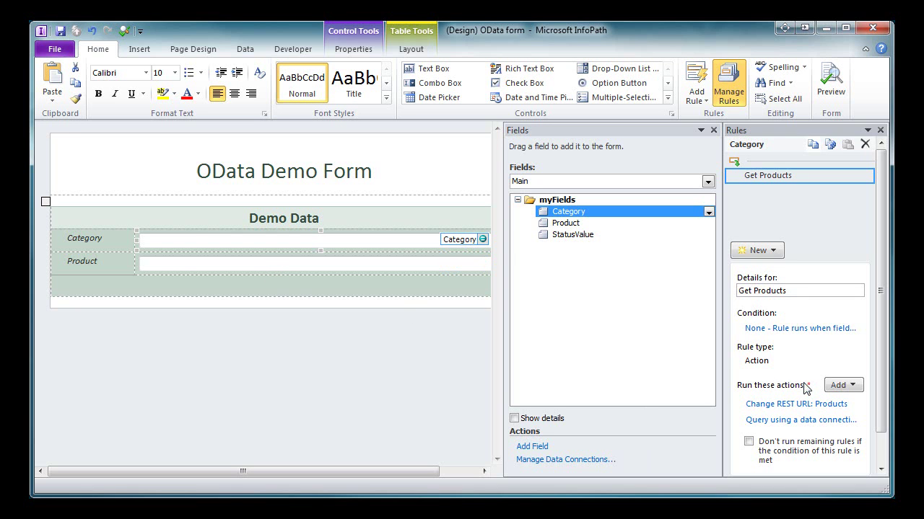
Add a Set a field's value action that sets the Product field to empty.
{"action": "left_click", "coordinate": [837, 386]}
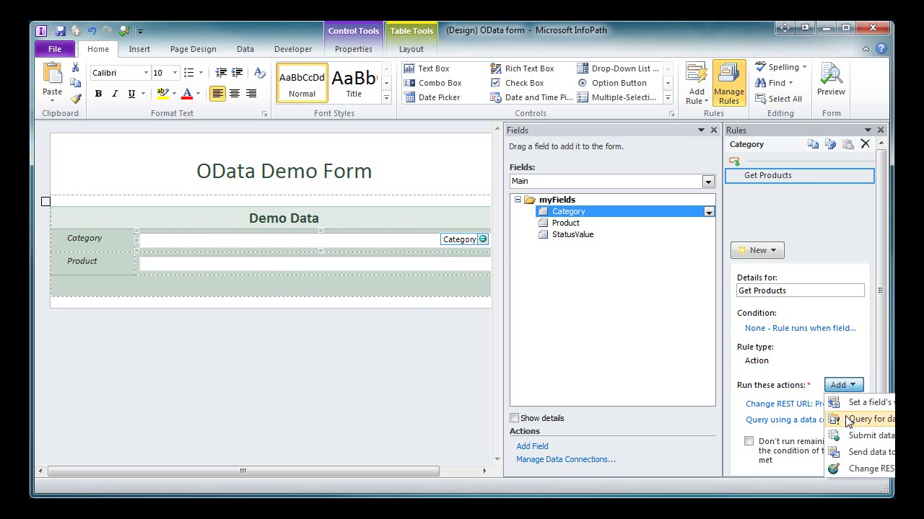
{"action": "left_click", "coordinate": [850, 404]}
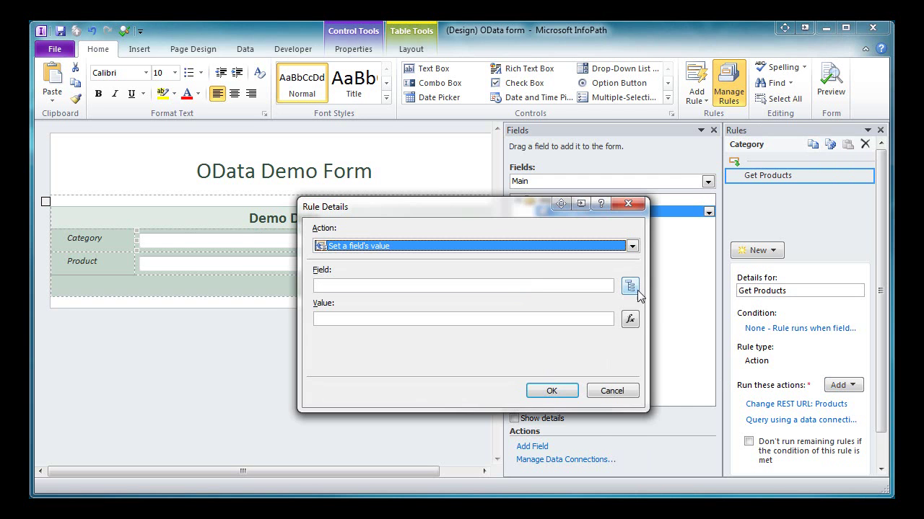
{"action": "left_click", "coordinate": [637, 289]}
{"action": "left_click", "coordinate": [426, 267]}
{"action": "double_click", "coordinate": [426, 268]}
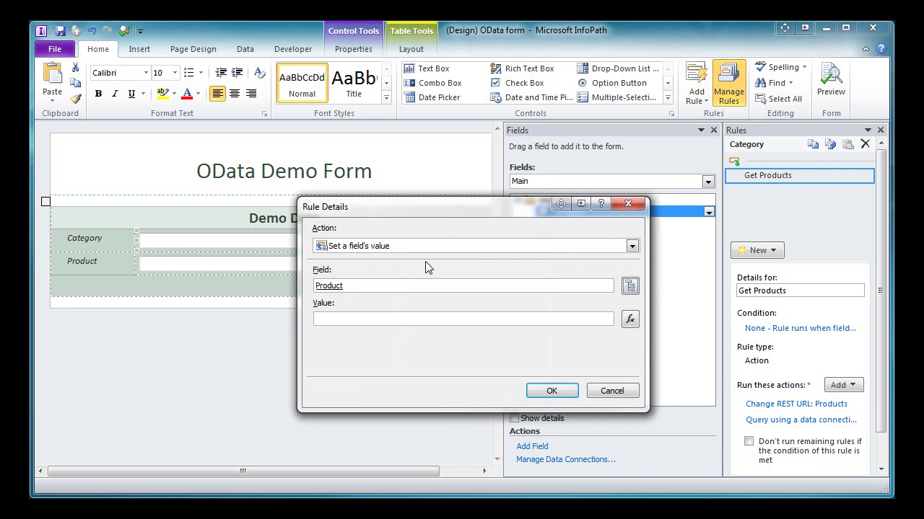
{"action": "left_click", "coordinate": [547, 391]}
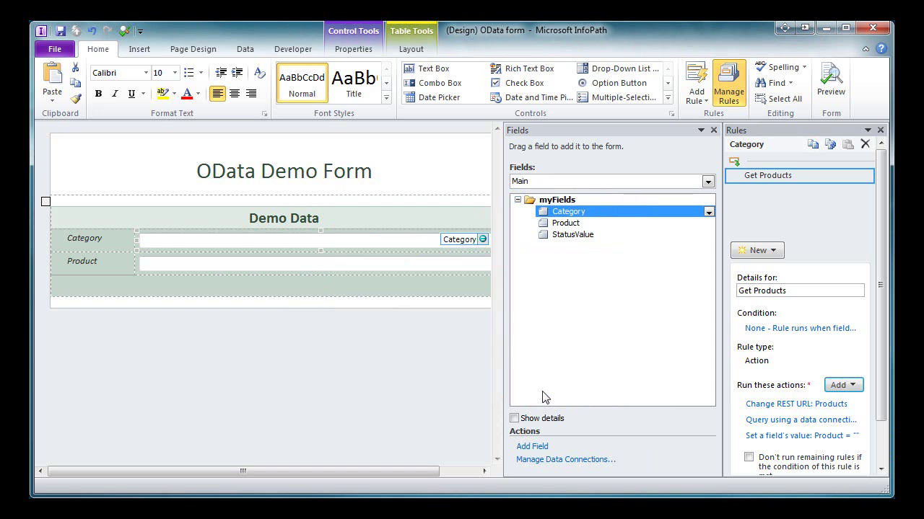
Preview the form and choose Dairy Products with Mozzarella di Giovanni.
{"action": "left_click", "coordinate": [829, 90]}
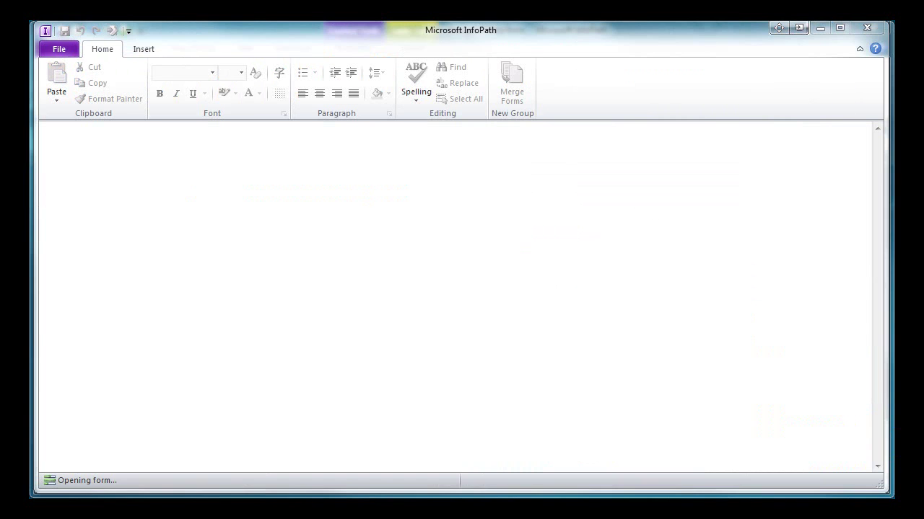
{"action": "left_click", "coordinate": [666, 240]}
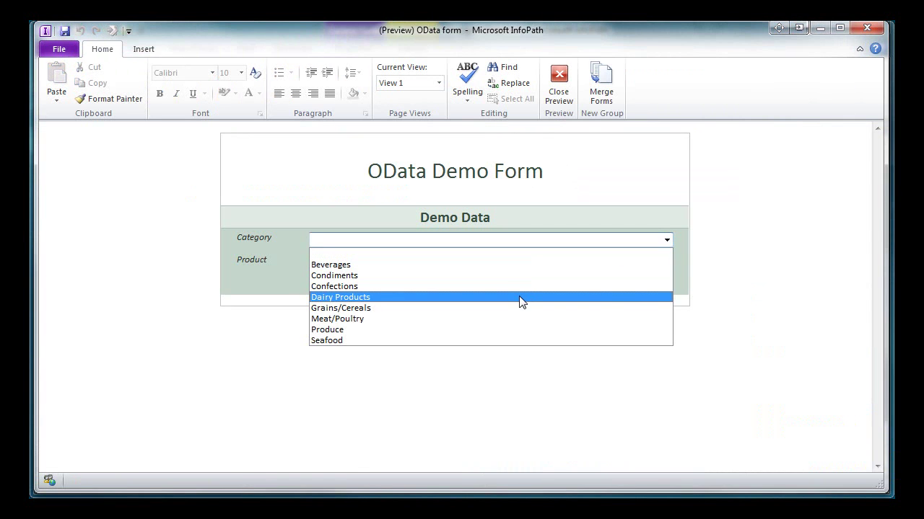
{"action": "left_click", "coordinate": [519, 296]}
{"action": "left_click", "coordinate": [666, 262]}
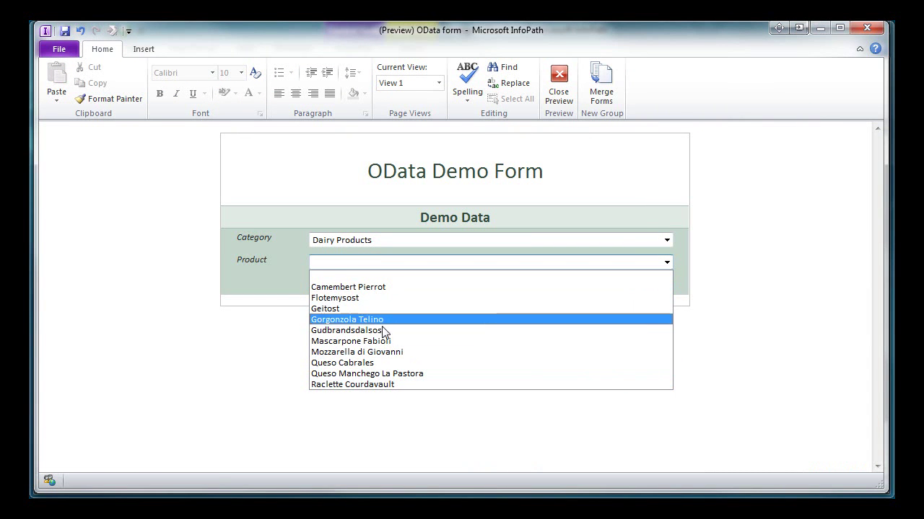
{"action": "left_click", "coordinate": [376, 352]}
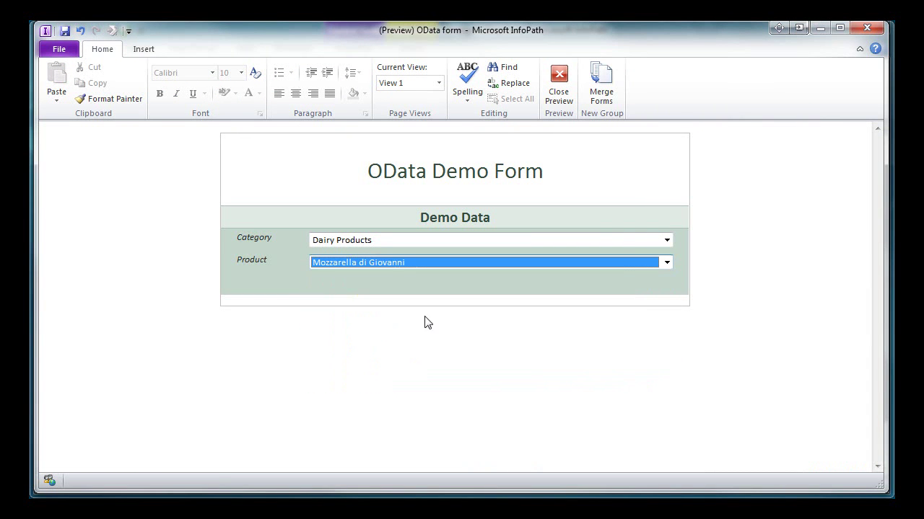
Change the Category to Meat/Poultry and pick Perth Pasties as the Product.
{"action": "left_click", "coordinate": [619, 240]}
{"action": "left_click", "coordinate": [557, 315]}
{"action": "left_click", "coordinate": [407, 263]}
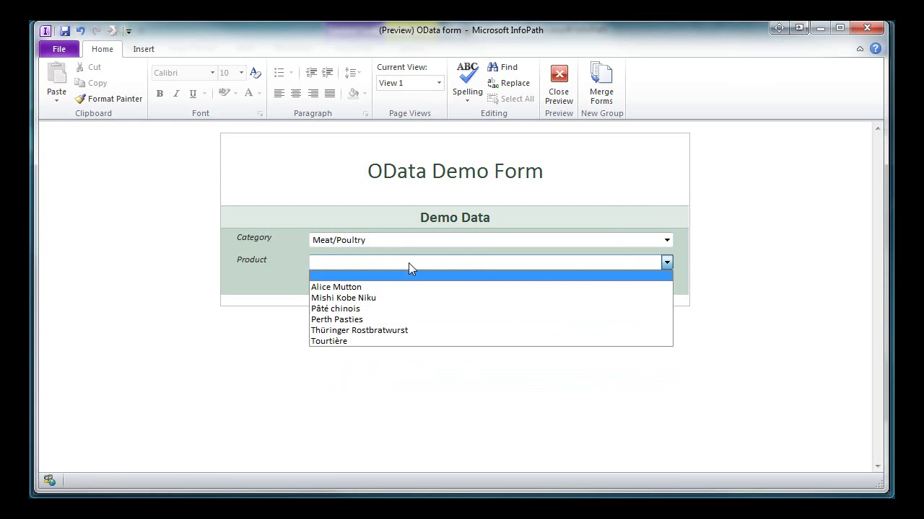
{"action": "left_click", "coordinate": [394, 321]}
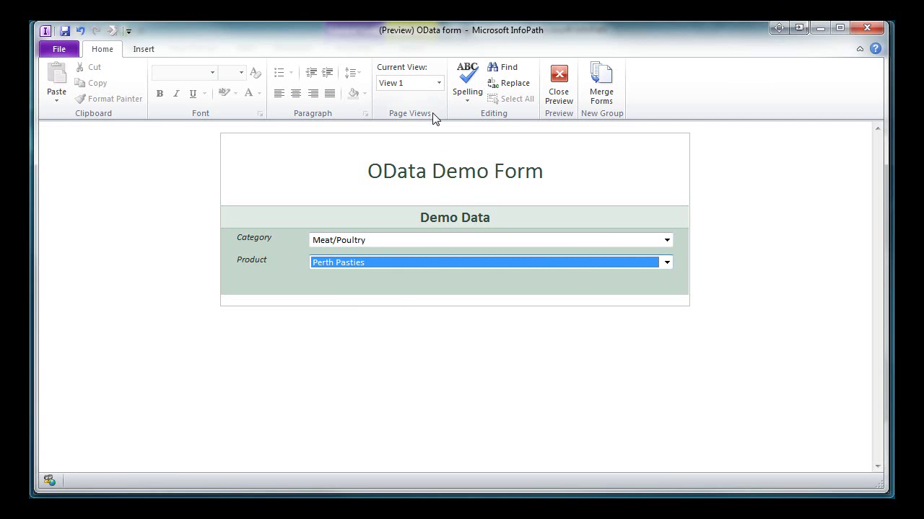
Switch the preview to the SharePoint OData view and choose In Progress as Status to list its task.
{"action": "left_click", "coordinate": [438, 83]}
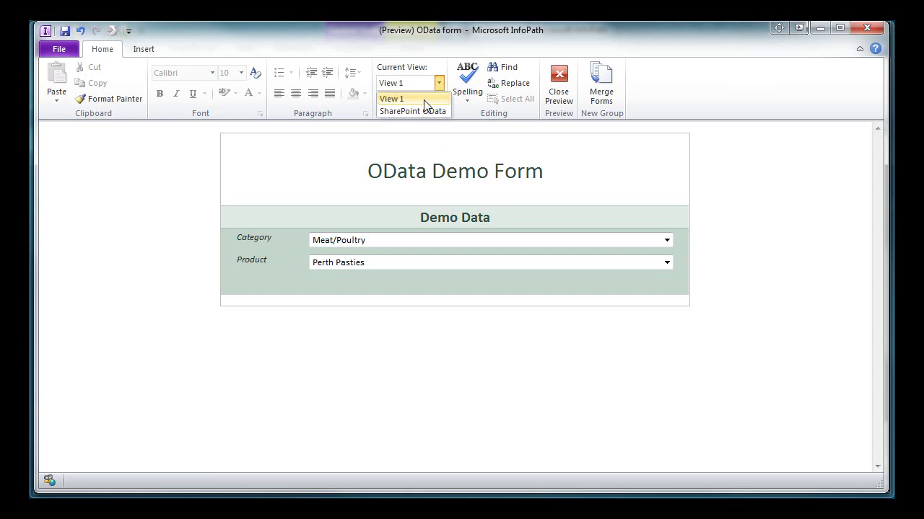
{"action": "left_click", "coordinate": [416, 108]}
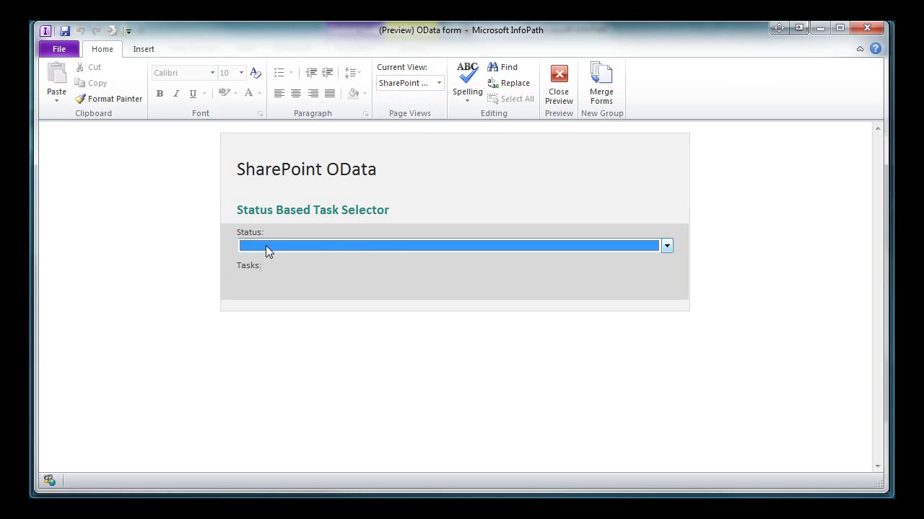
{"action": "left_click", "coordinate": [266, 246]}
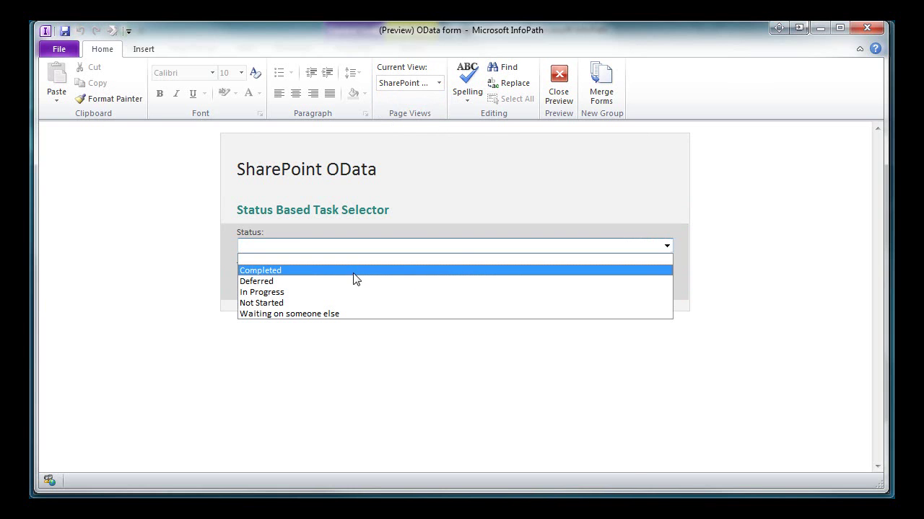
{"action": "left_click", "coordinate": [324, 296]}
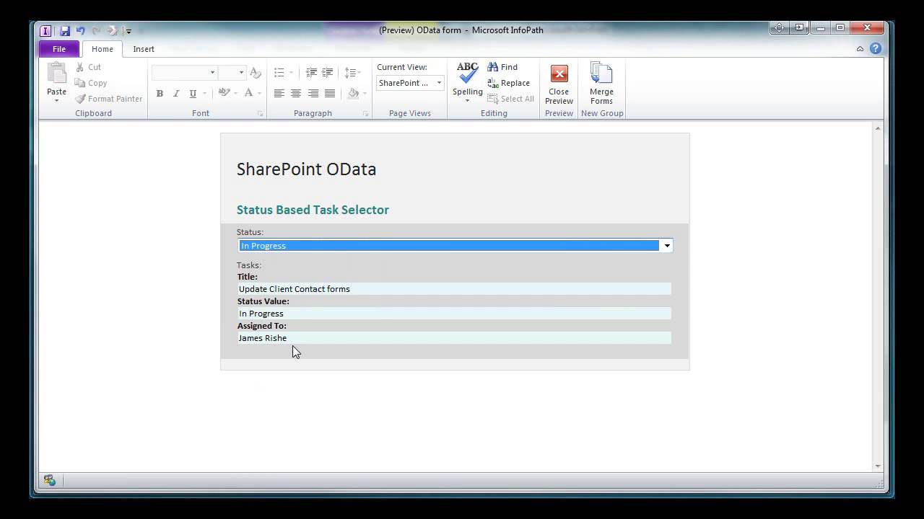
Switch to the SharePoint OData view and open the Status drop-down's properties to check its TasksStatus choices.
{"action": "left_click", "coordinate": [556, 81]}
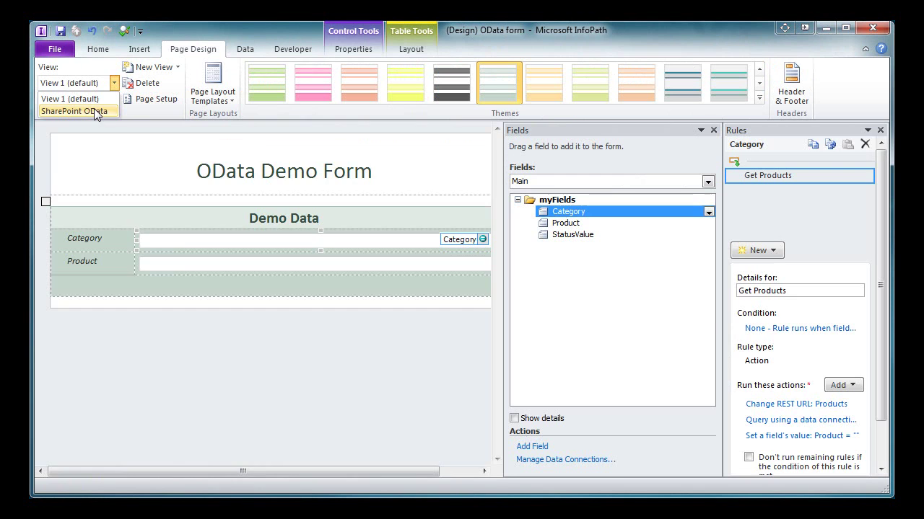
{"action": "left_click", "coordinate": [93, 109]}
{"action": "left_click", "coordinate": [232, 247]}
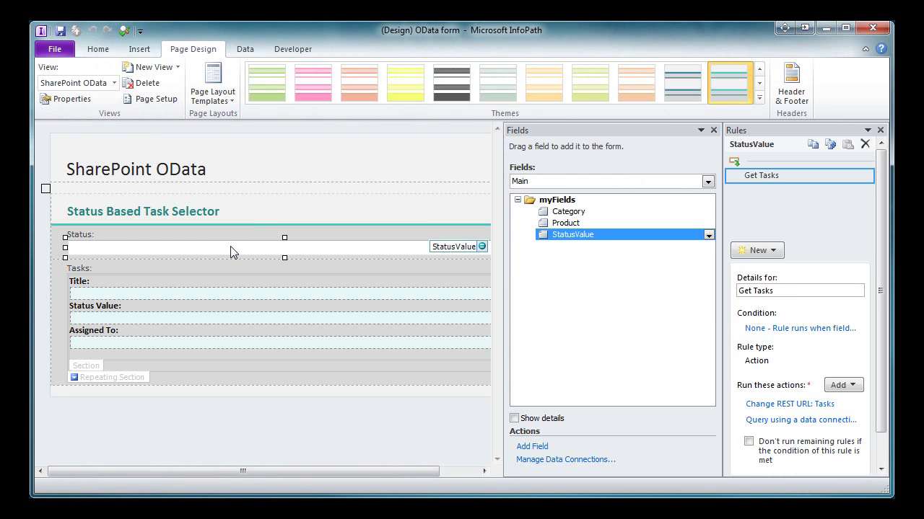
{"action": "right_click", "coordinate": [340, 247]}
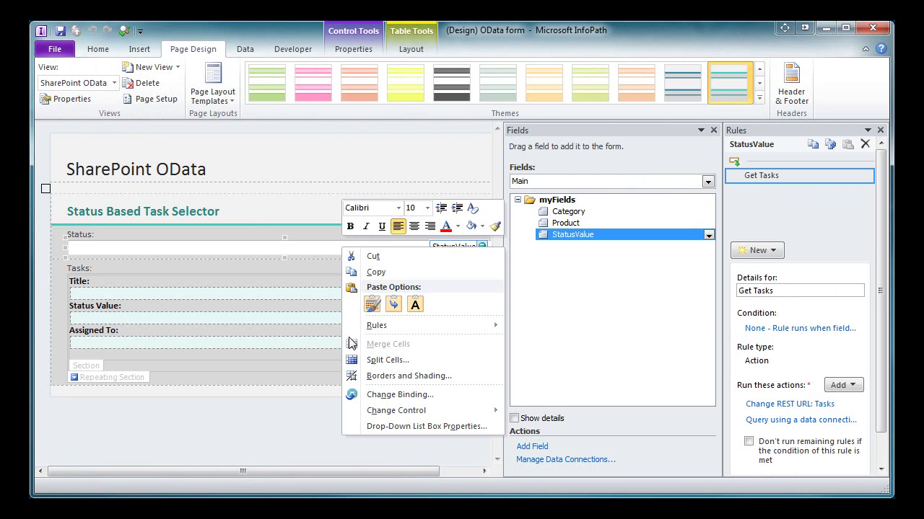
{"action": "left_click", "coordinate": [373, 428]}
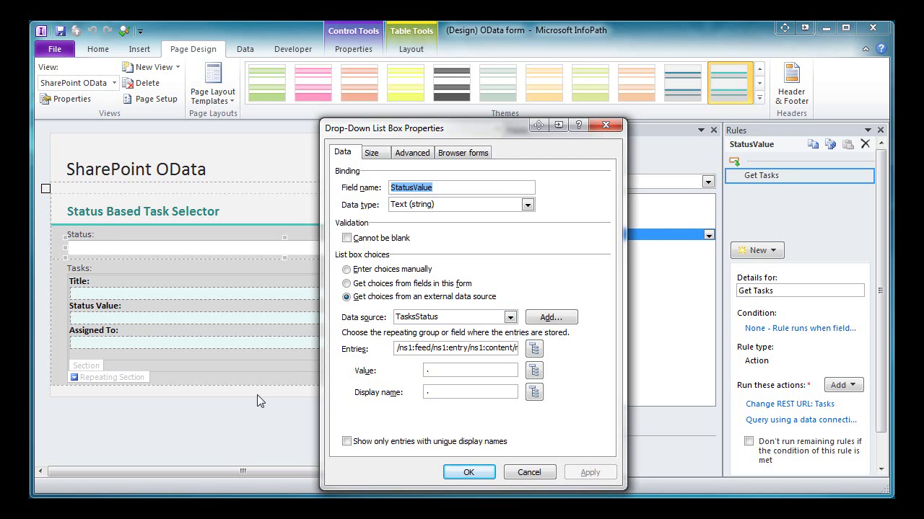
Review the formula behind the Get Tasks rule's REST URL: Tasks action, leaving it unchanged.
{"action": "left_click", "coordinate": [529, 473]}
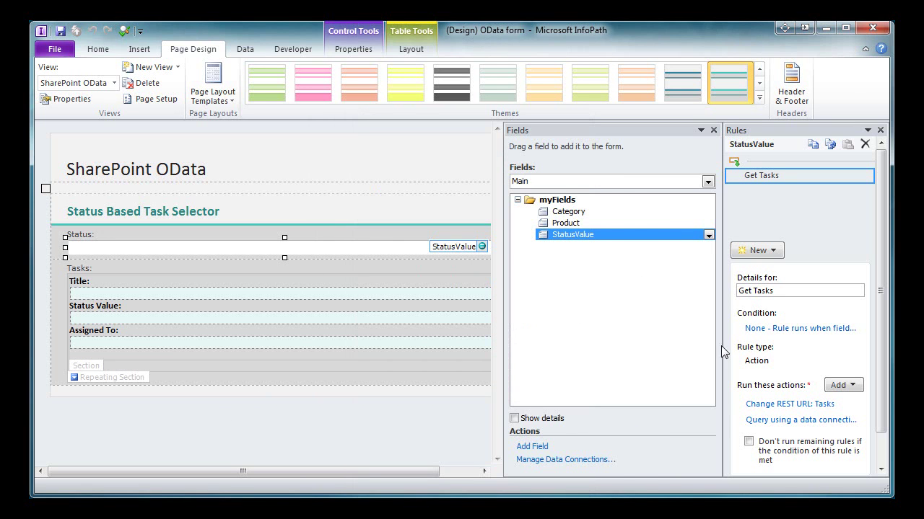
{"action": "left_click", "coordinate": [761, 409]}
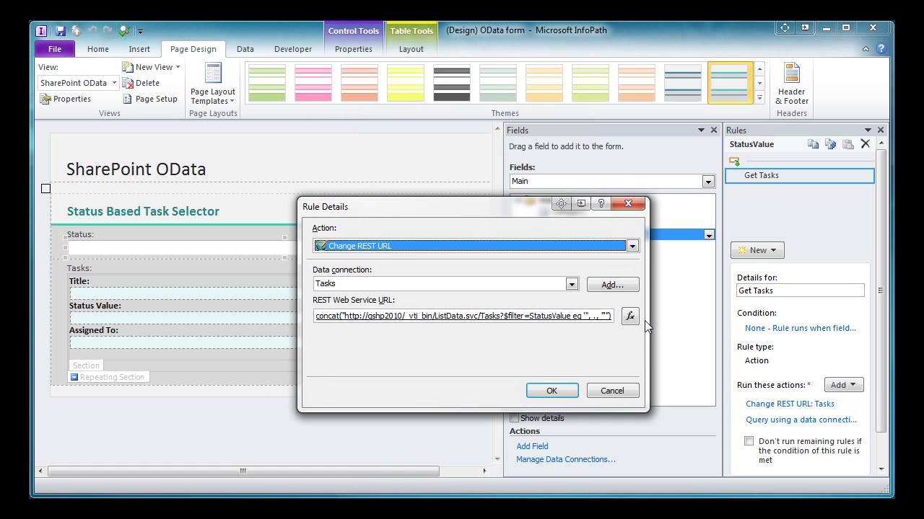
{"action": "left_click", "coordinate": [629, 316]}
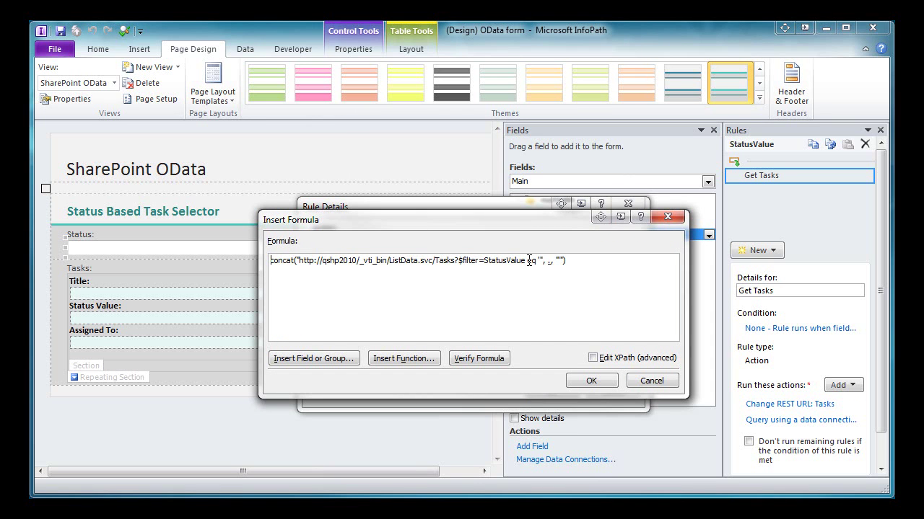
{"action": "left_click", "coordinate": [559, 261]}
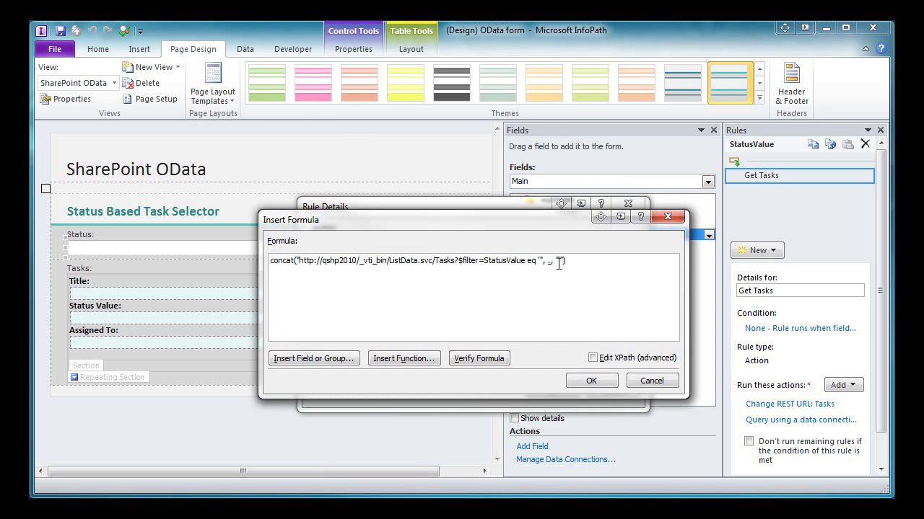
{"action": "left_click", "coordinate": [572, 381]}
{"action": "left_click", "coordinate": [549, 387]}
Show the Users (Secondary) fields expanded through entry, content and m:properties to d:Name.
{"action": "left_click", "coordinate": [589, 181]}
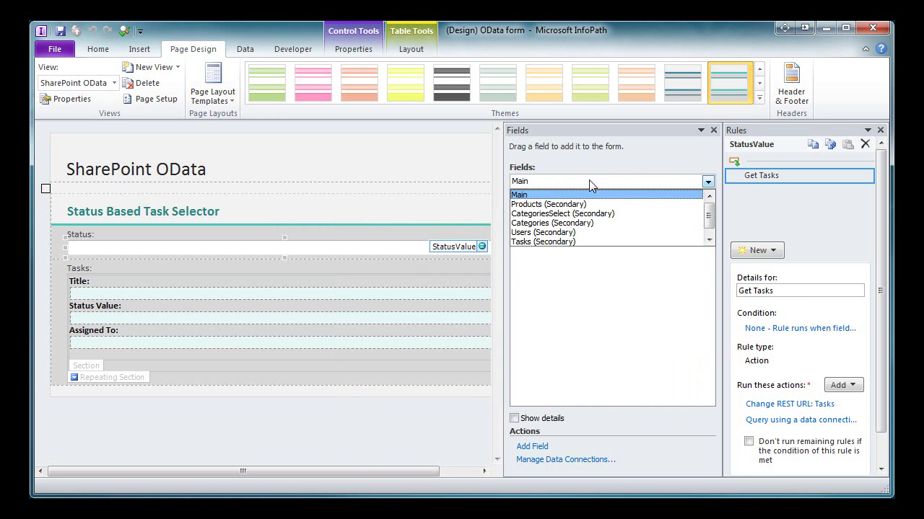
{"action": "left_click", "coordinate": [642, 233]}
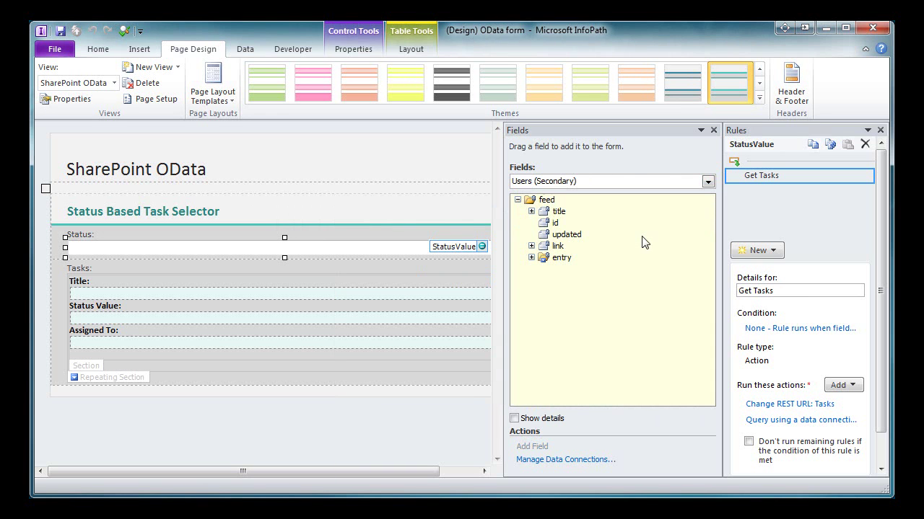
{"action": "left_click", "coordinate": [532, 258]}
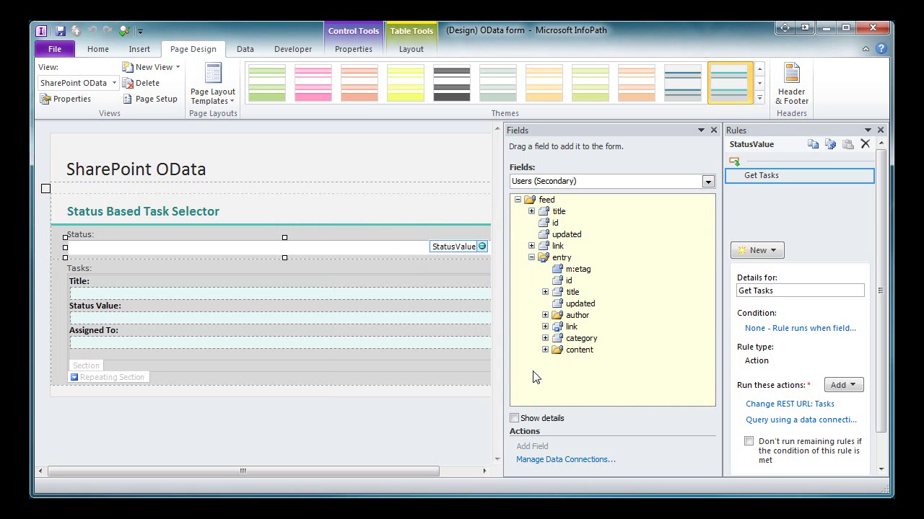
{"action": "left_click", "coordinate": [545, 350]}
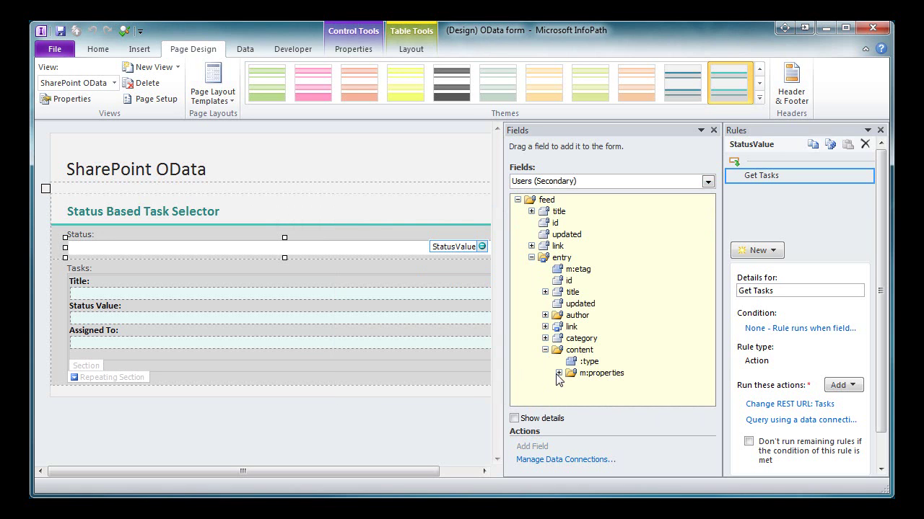
{"action": "left_click", "coordinate": [559, 373]}
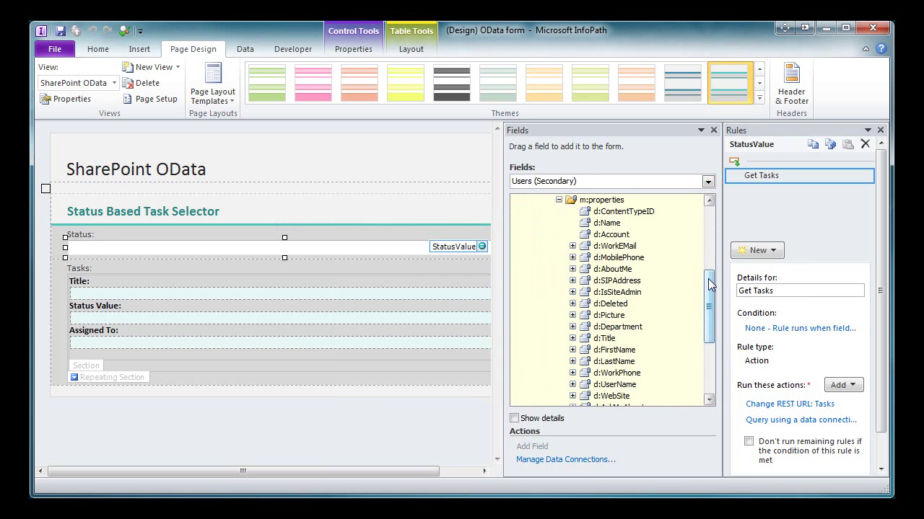
{"action": "mouse_move", "coordinate": [709, 285]}
{"action": "left_mouse_down"}
{"action": "mouse_move", "coordinate": [710, 347]}
{"action": "mouse_move", "coordinate": [711, 259]}
{"action": "mouse_move", "coordinate": [711, 269]}
{"action": "left_mouse_up"}
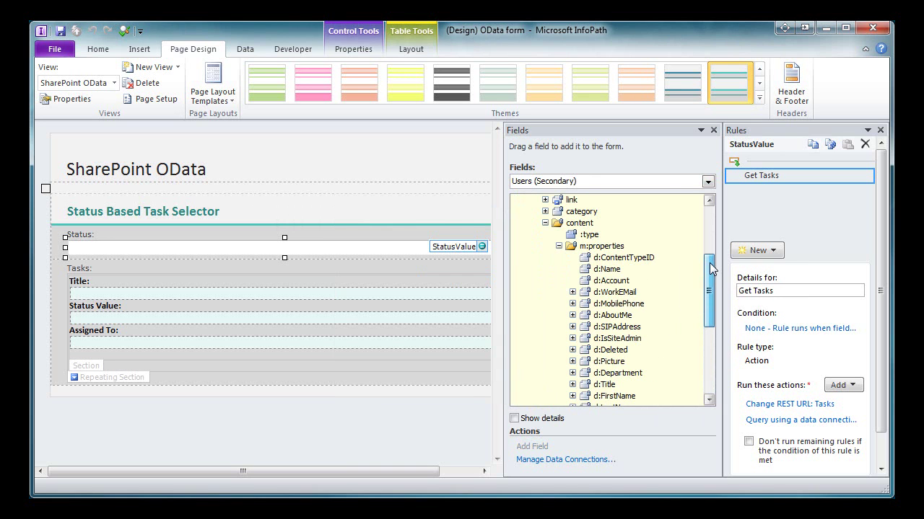
Open the Assigned To value's formula that looks up the user's name by AssignedToId.
{"action": "right_click", "coordinate": [270, 342]}
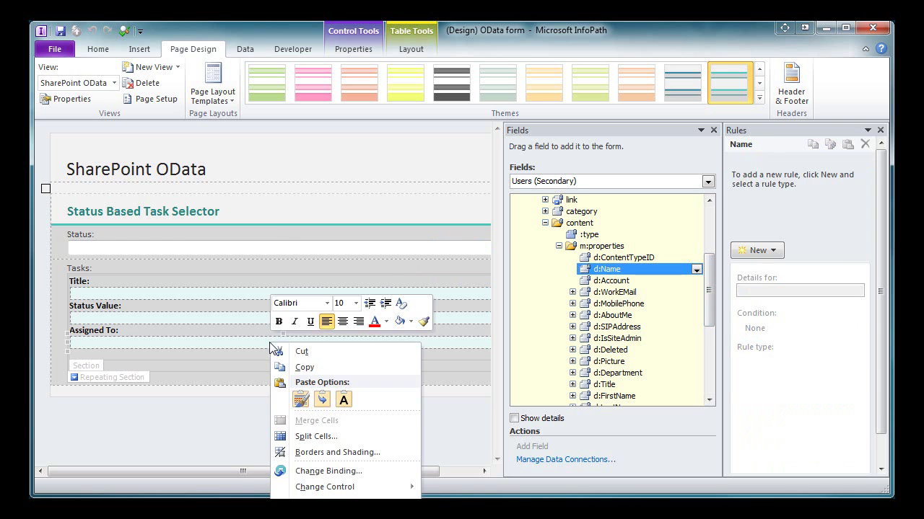
{"action": "left_click", "coordinate": [325, 497]}
{"action": "left_click", "coordinate": [582, 266]}
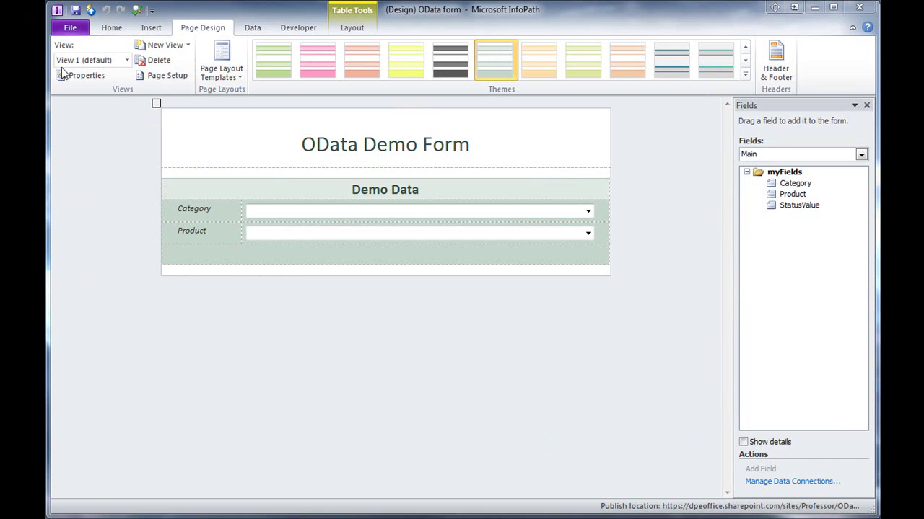
Start publishing to SharePoint Server with the address trimmed back to the Professor site.
{"action": "left_click", "coordinate": [71, 31]}
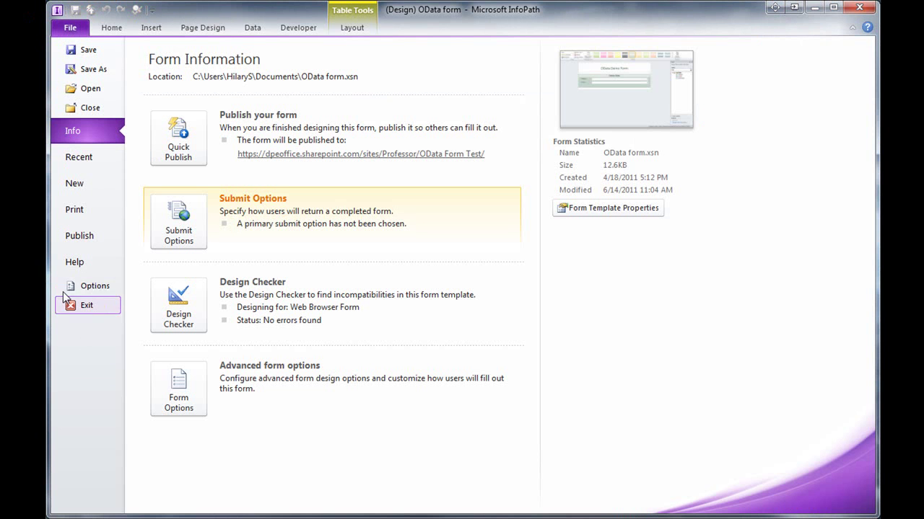
{"action": "left_click", "coordinate": [97, 237]}
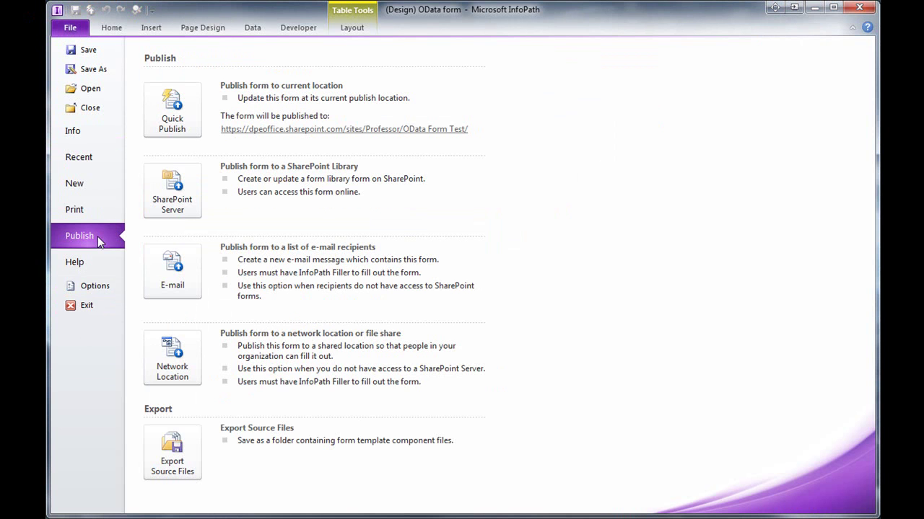
{"action": "left_click", "coordinate": [179, 197]}
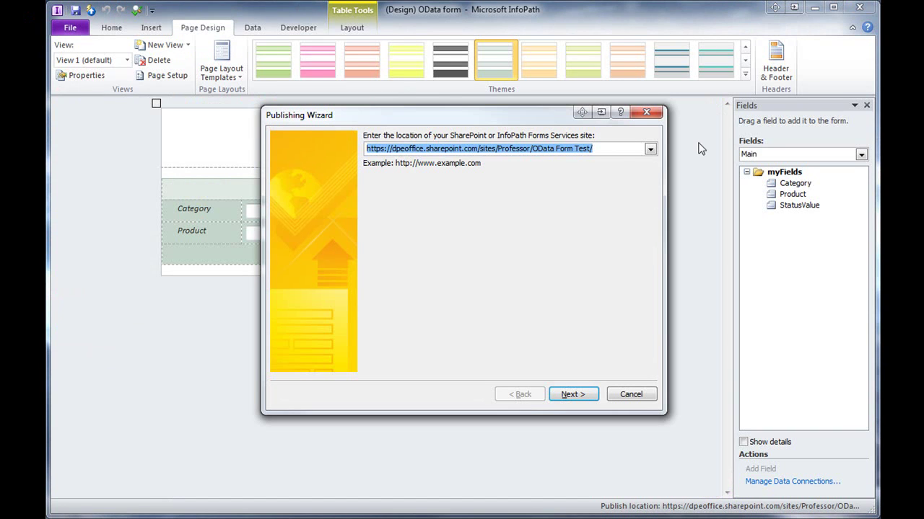
{"action": "left_click_drag", "start_coordinate": [621, 149], "coordinate": [531, 152]}
{"action": "key", "text": "BackSpace"}
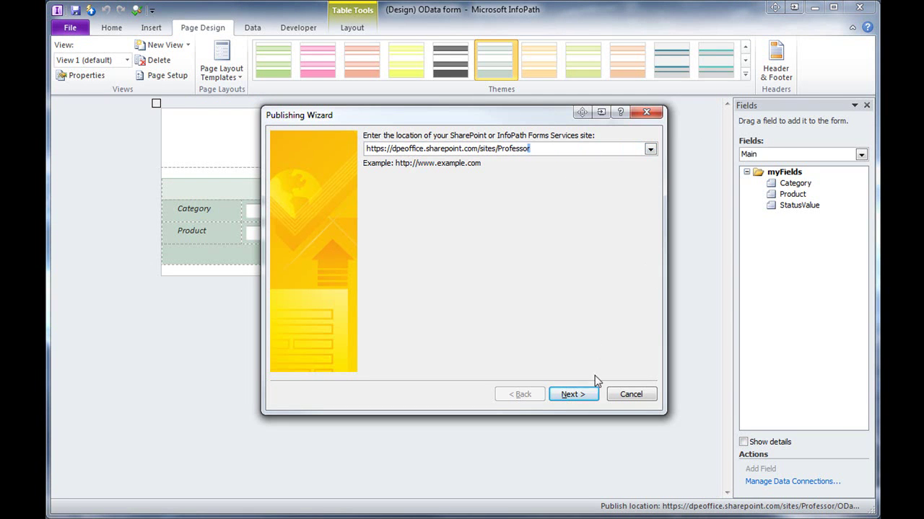
{"action": "left_click", "coordinate": [583, 395]}
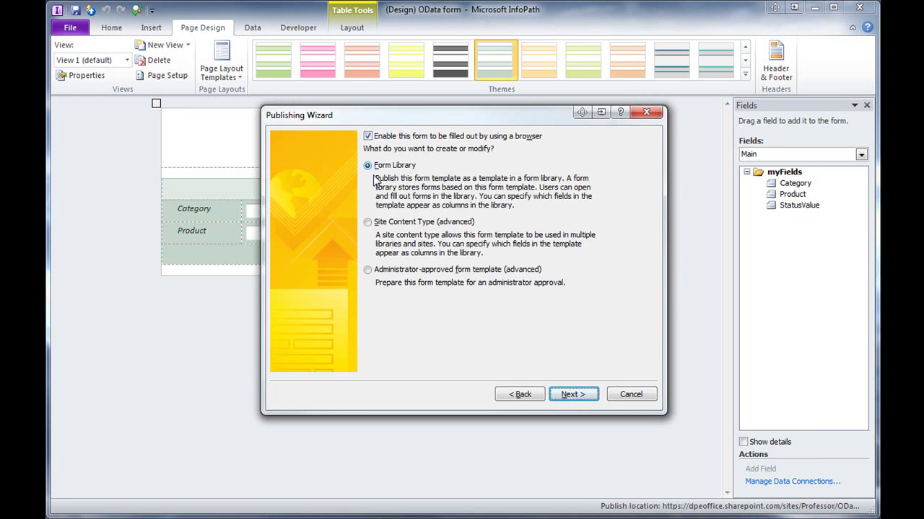
Create a new browser-enabled form library named 'OData Form' and advance to the verify page.
{"action": "left_click", "coordinate": [570, 394]}
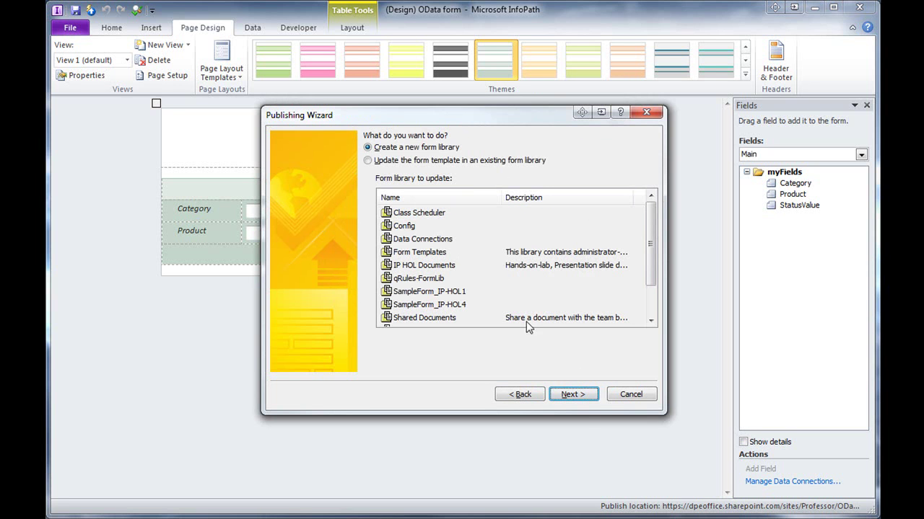
{"action": "left_click", "coordinate": [584, 394]}
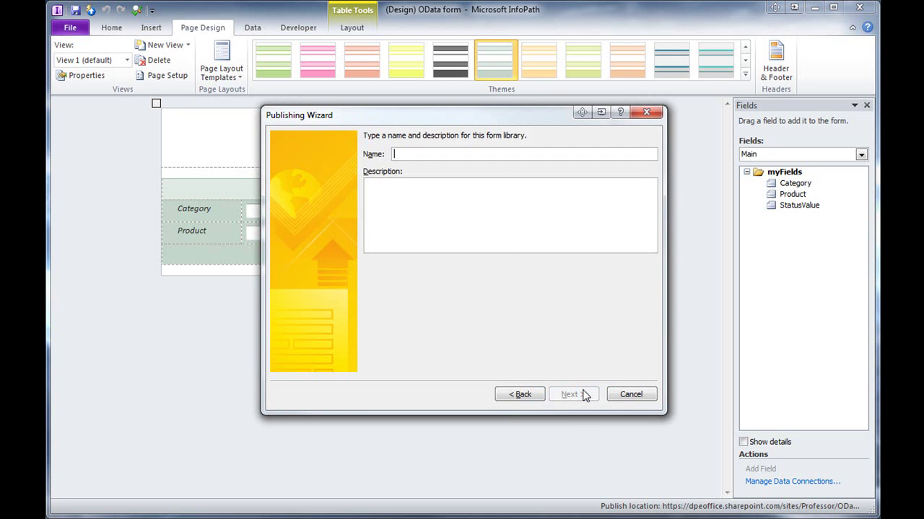
{"action": "type", "text": "OData Fomr"}
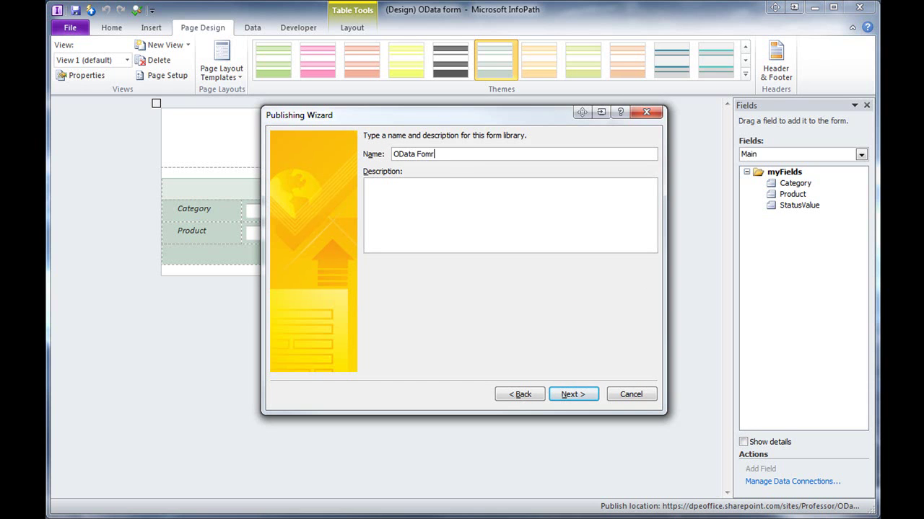
{"action": "key", "text": "BackSpace"}
{"action": "type", "text": "rm"}
{"action": "left_click", "coordinate": [574, 394]}
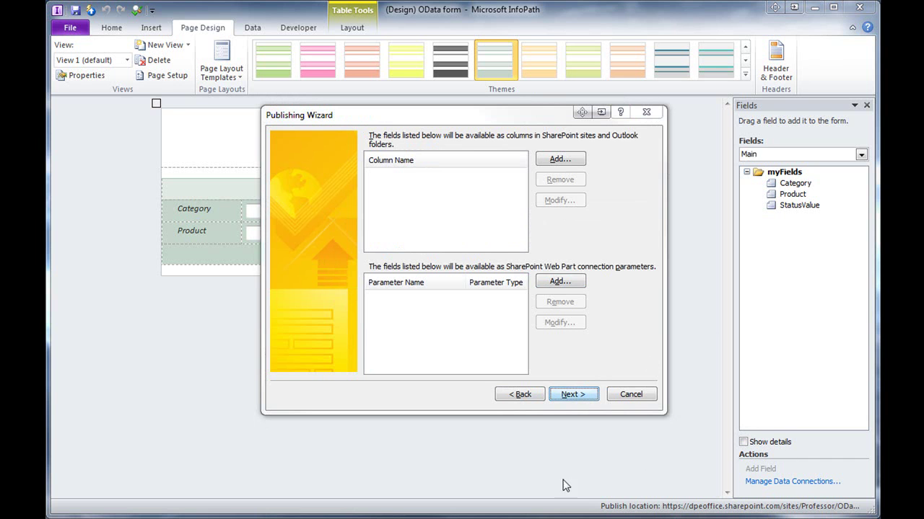
{"action": "left_click", "coordinate": [569, 395]}
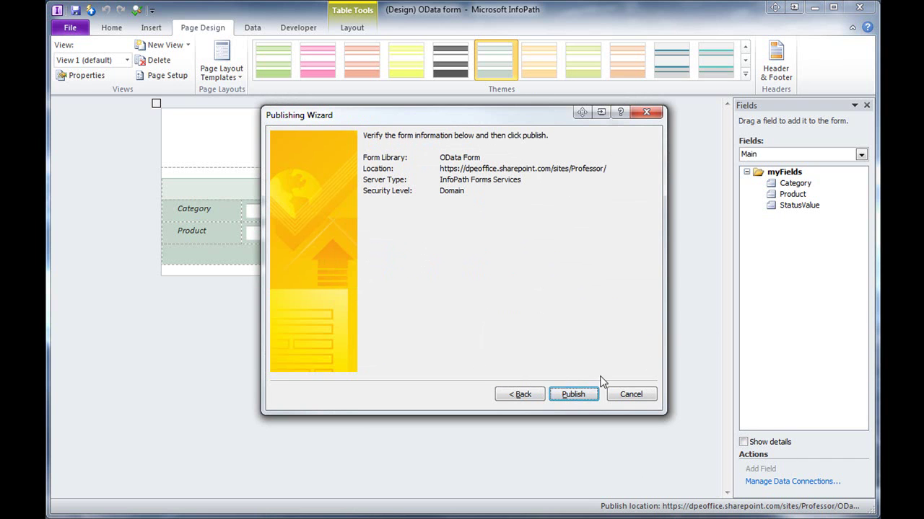
Publish the form to the OData Form library and open it in the browser.
{"action": "left_click", "coordinate": [574, 393]}
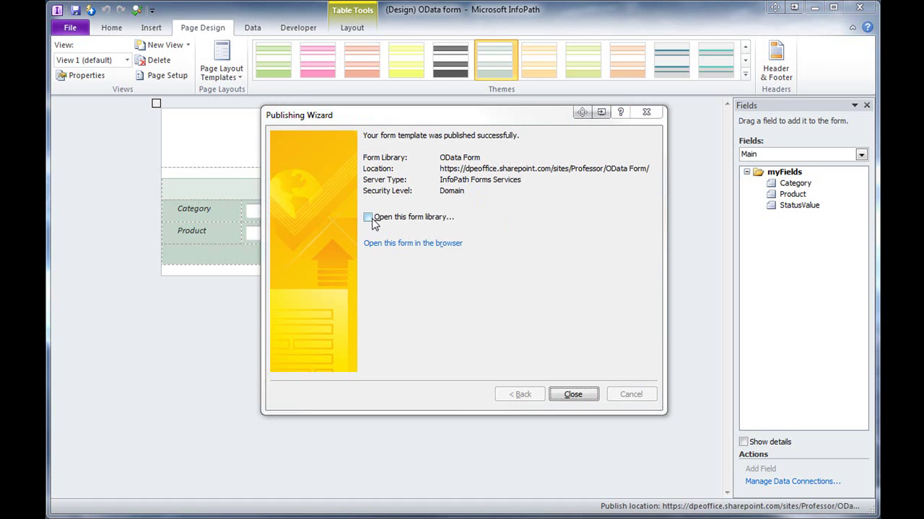
{"action": "left_click", "coordinate": [410, 243]}
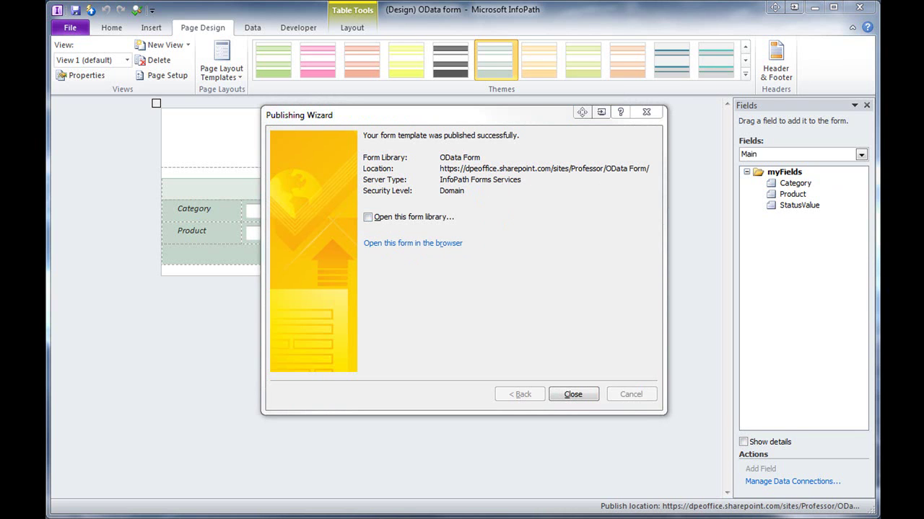